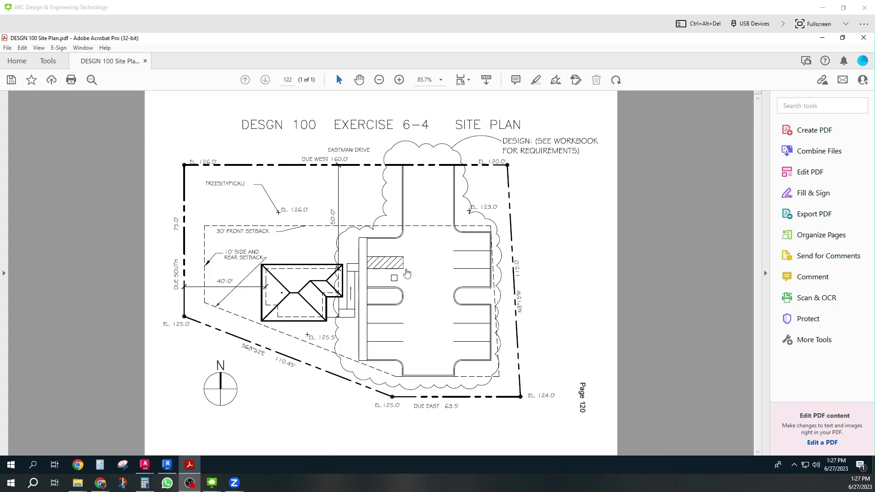
Minimize the site plan PDF and duplicate the Property Lines view as Property Lines Copy 1
key("ctrl")
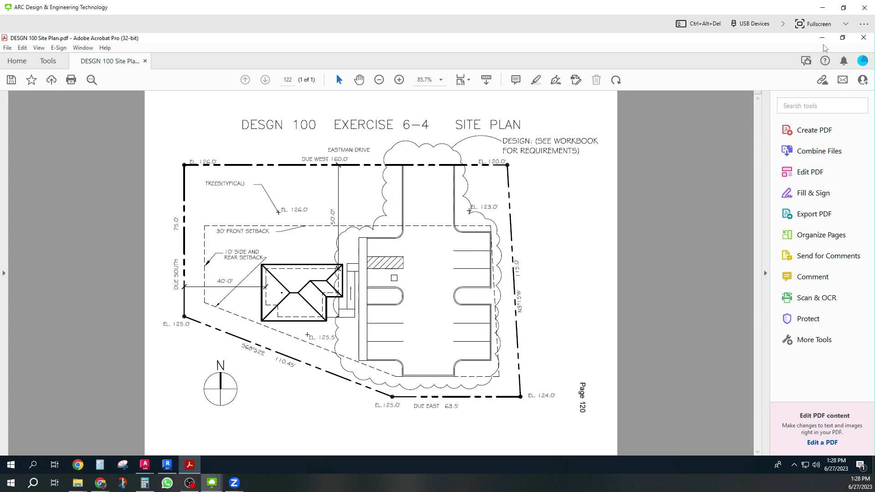
left_click(823, 38)
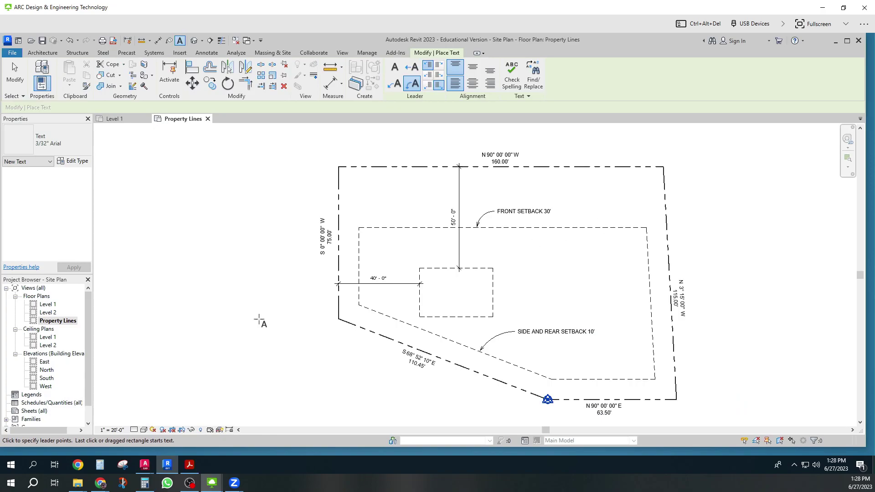
right_click(63, 321)
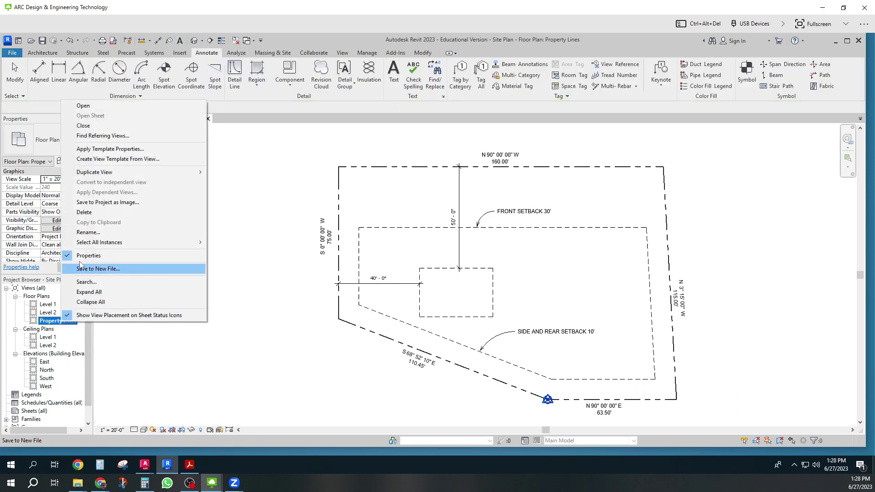
mouse_move(108, 173)
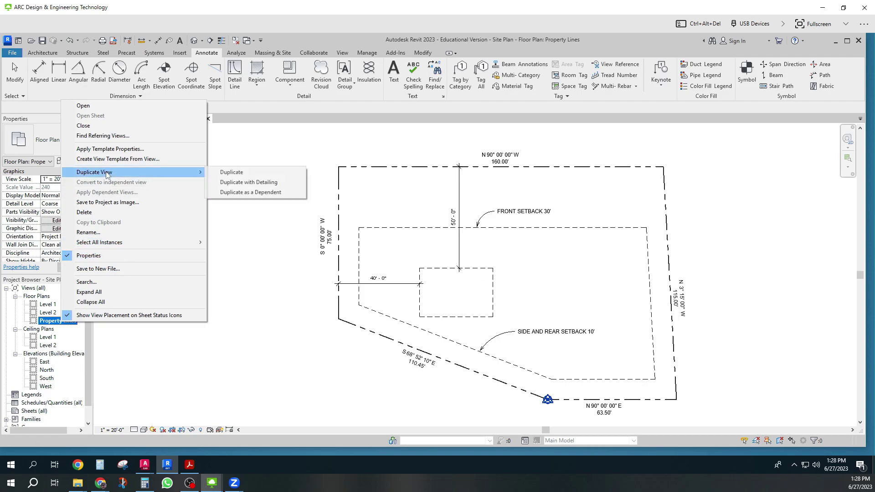
left_click(232, 176)
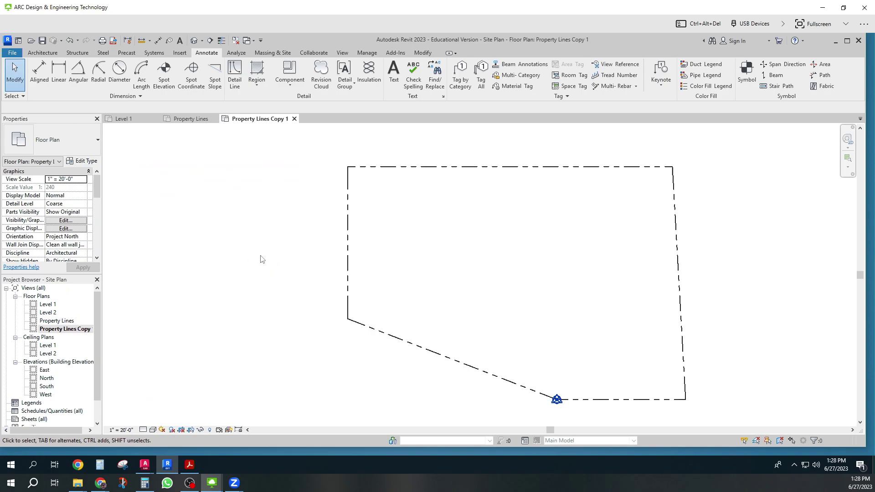
Start a toposurface and place a 0' point top-right and a 6' point top-left
left_click(273, 52)
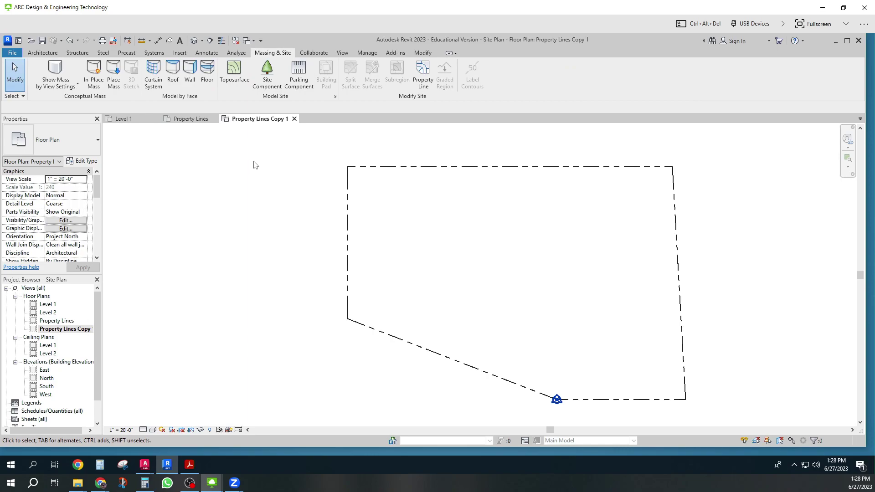
left_click(234, 70)
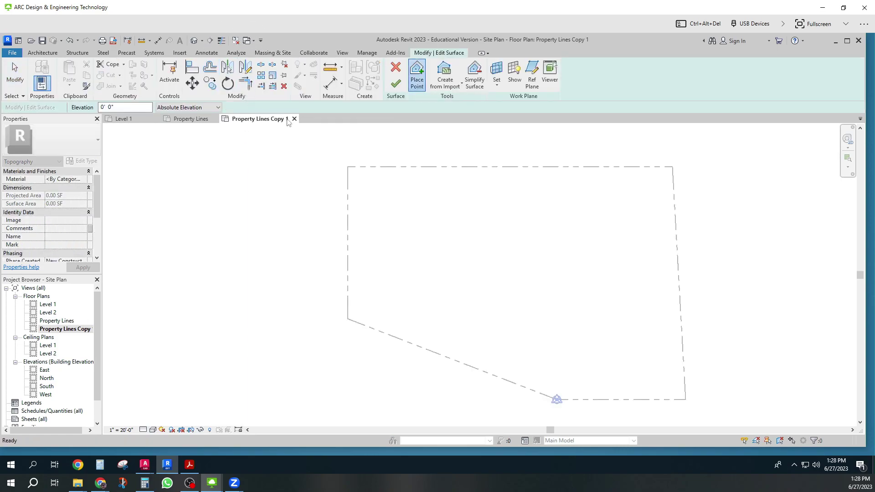
left_click(129, 108)
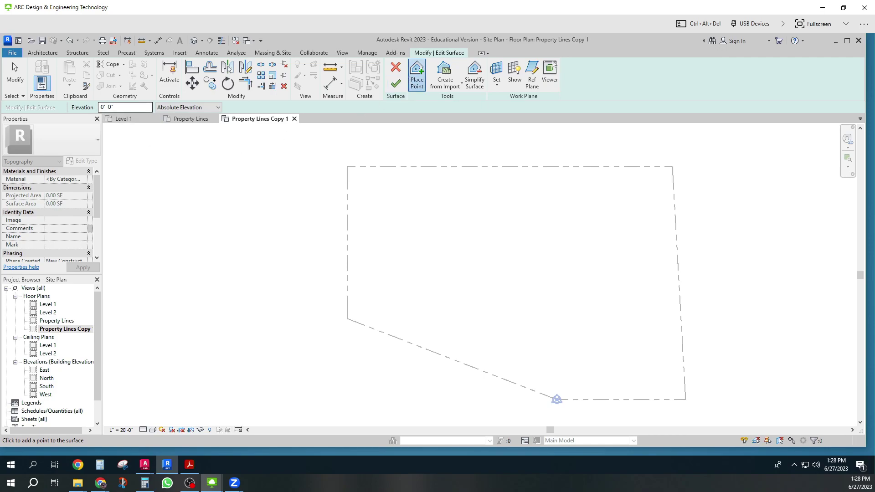
left_click(672, 166)
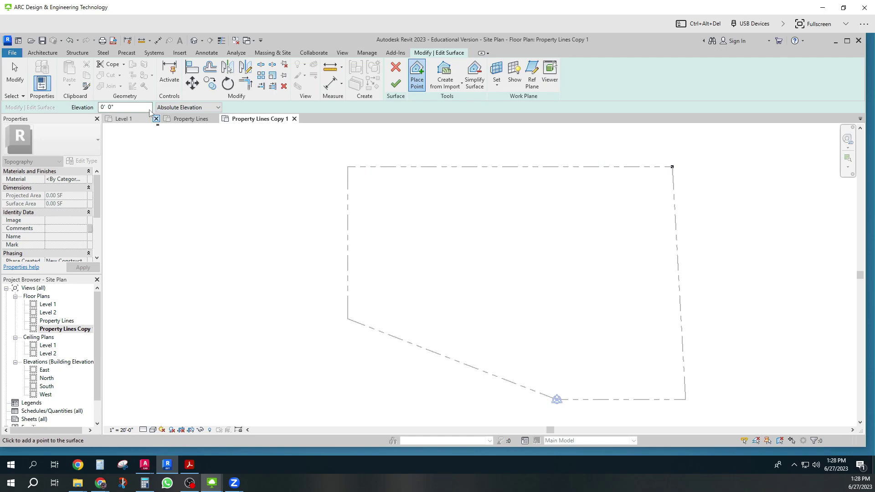
double_click(114, 108)
type("6")
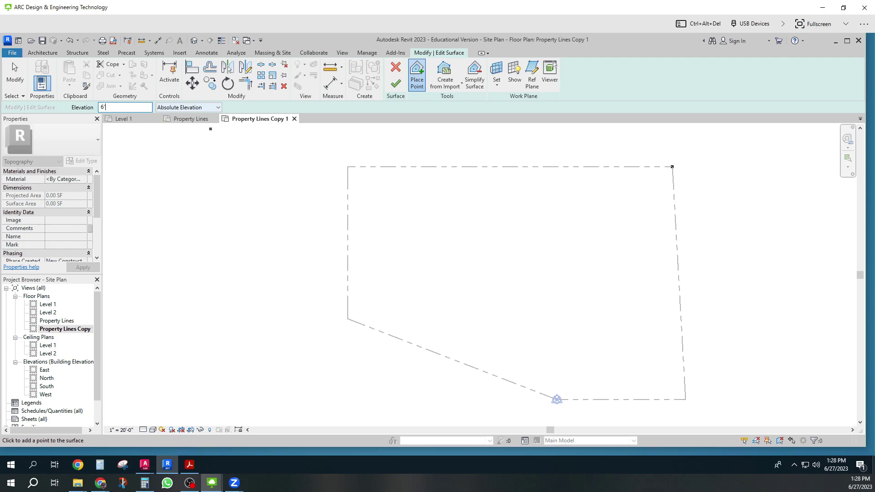
left_click(348, 167)
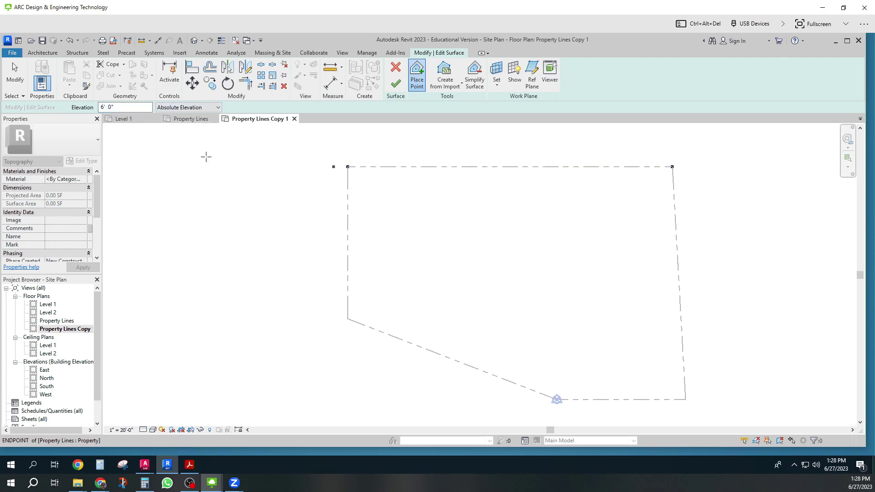
Place 5' points at the bottom-left and bottom corners and a 4' bottom-right point, then finish the surface
double_click(110, 108)
type("5")
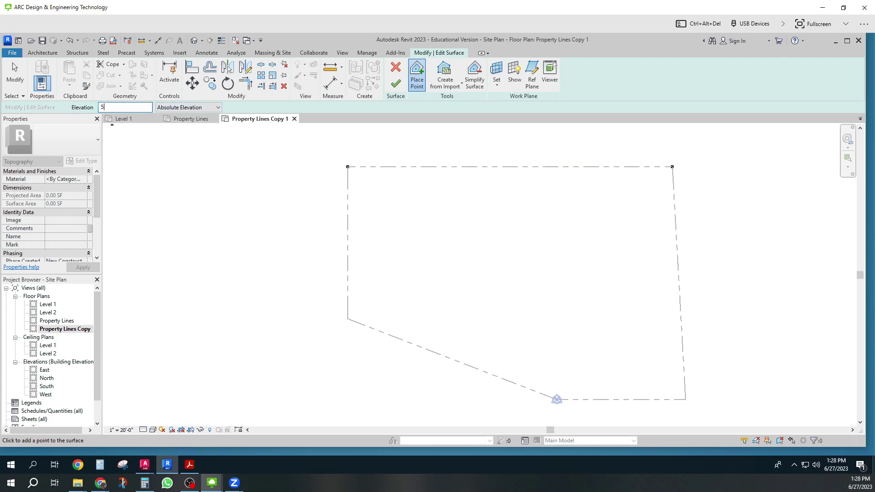
left_click(349, 317)
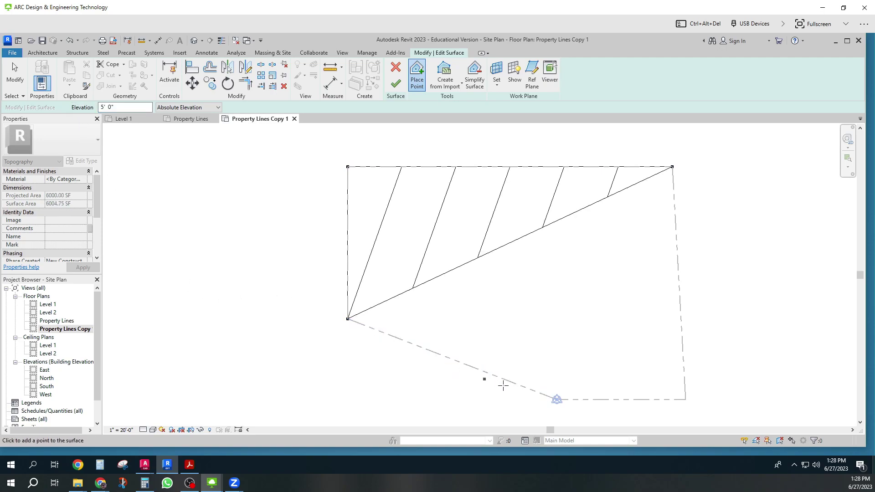
left_click(557, 399)
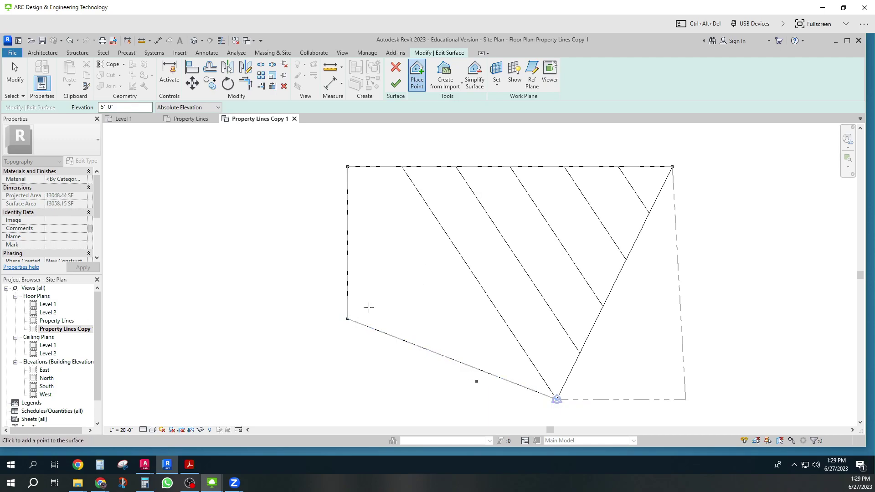
double_click(109, 107)
type("4")
left_click(685, 399)
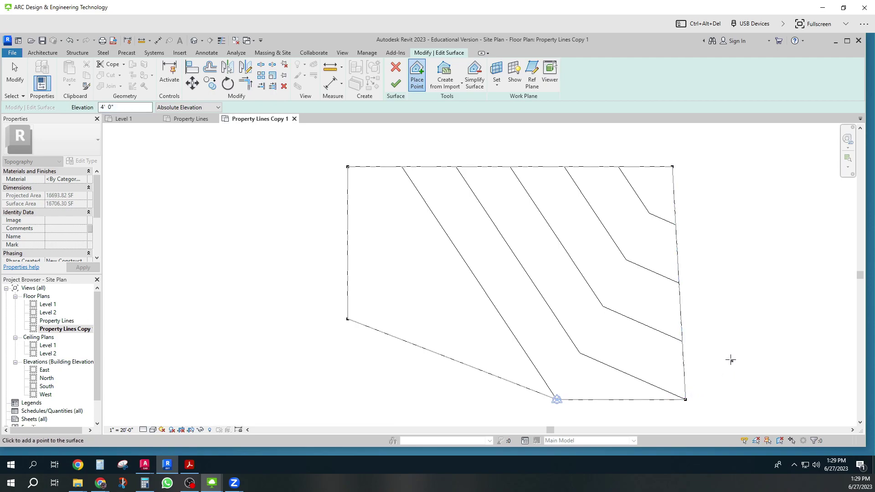
left_click(395, 84)
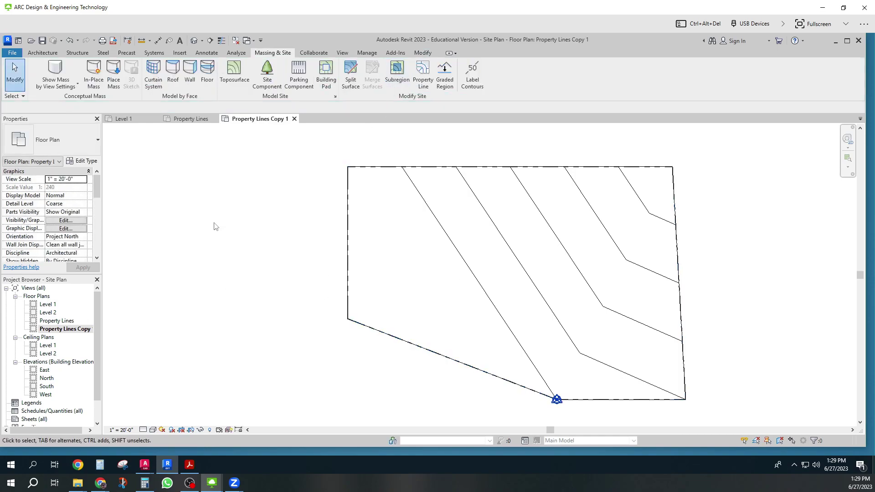
left_click(195, 42)
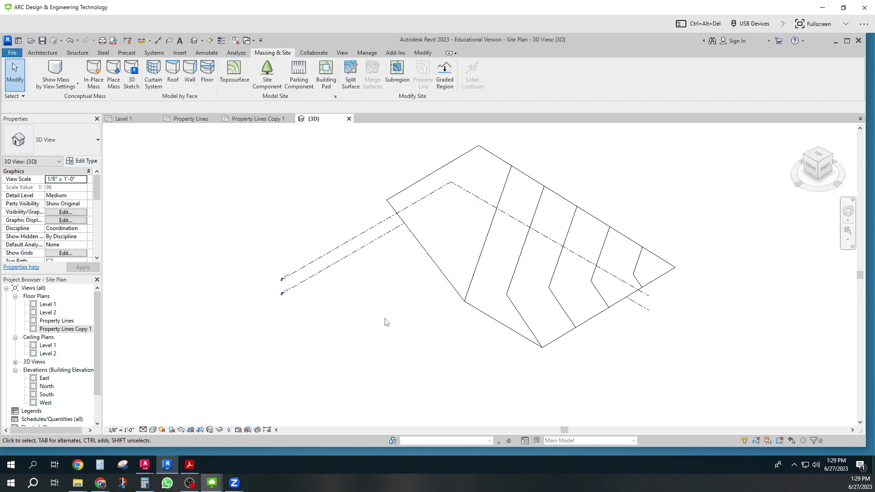
middle_click_drag(385, 318, 425, 190)
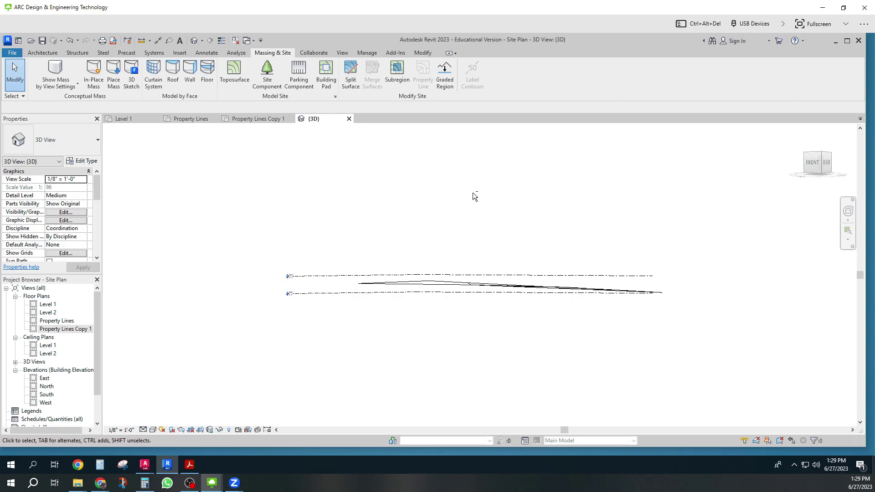
middle_click_drag(668, 237, 618, 353, "shift")
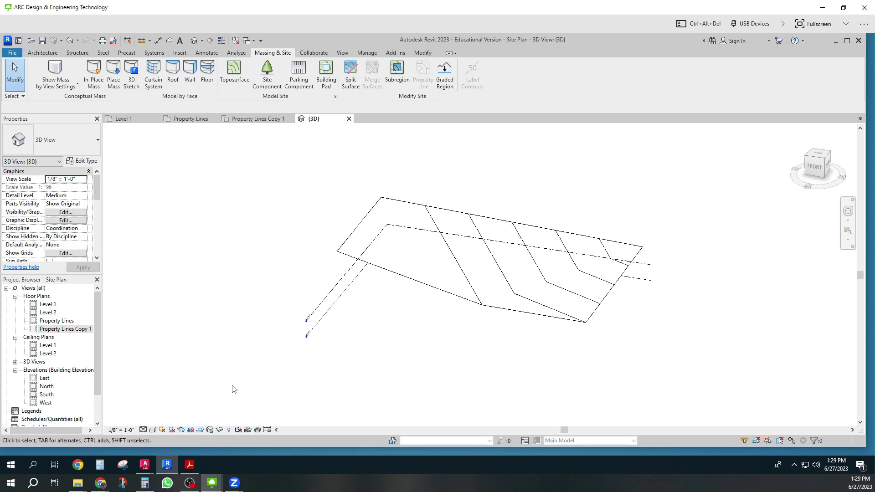
double_click(51, 331)
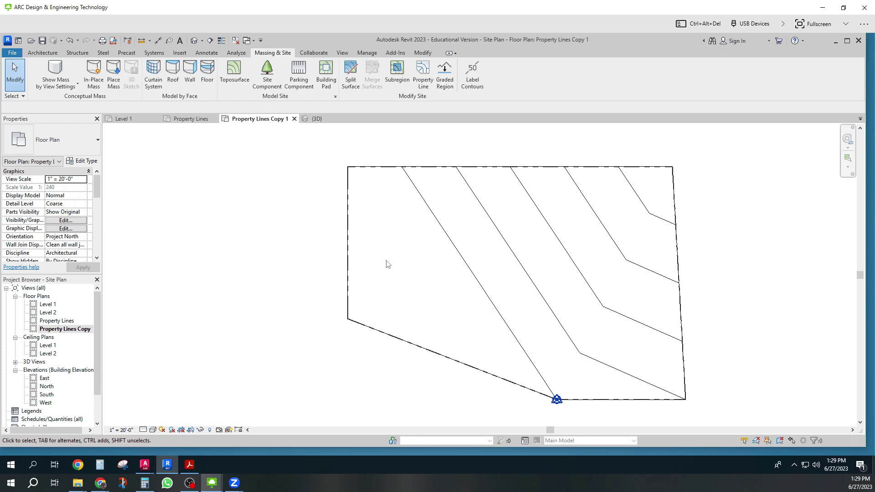
Override the toposurface's projection line colour to light grey RGB 210-210-210 in this view
left_click(428, 208)
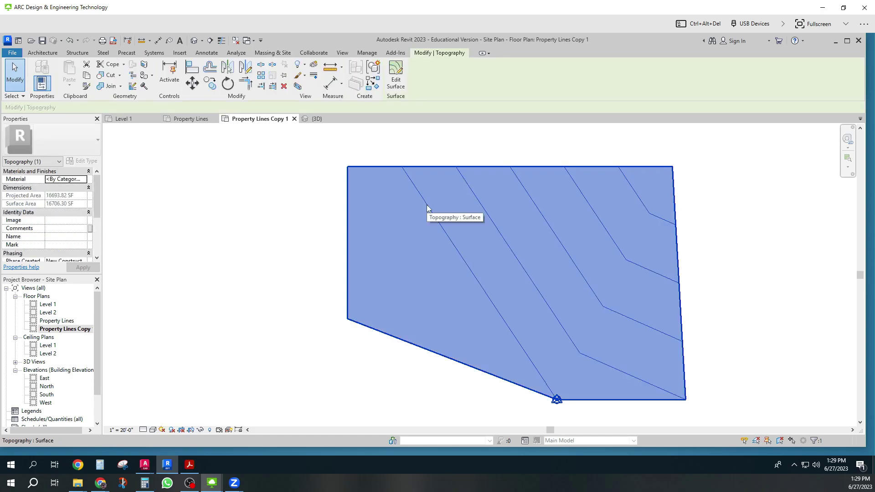
right_click(427, 208)
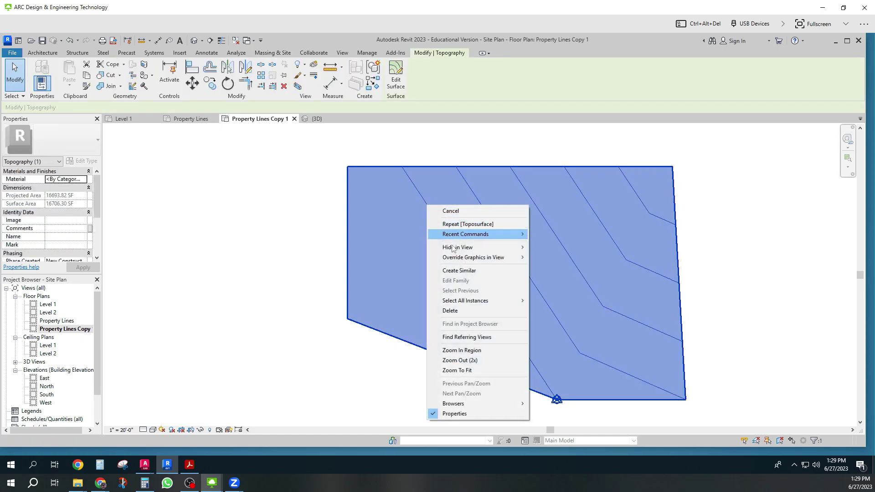
mouse_move(458, 260)
left_click(554, 257)
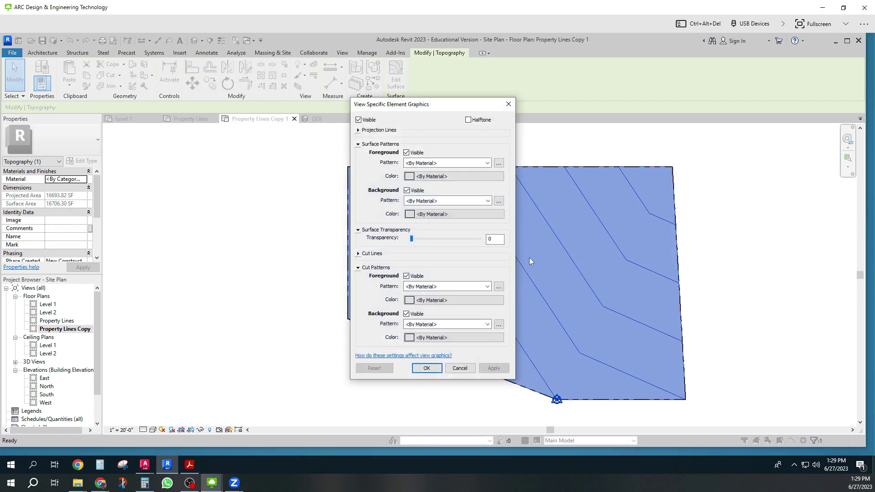
left_click(359, 130)
left_click(453, 154)
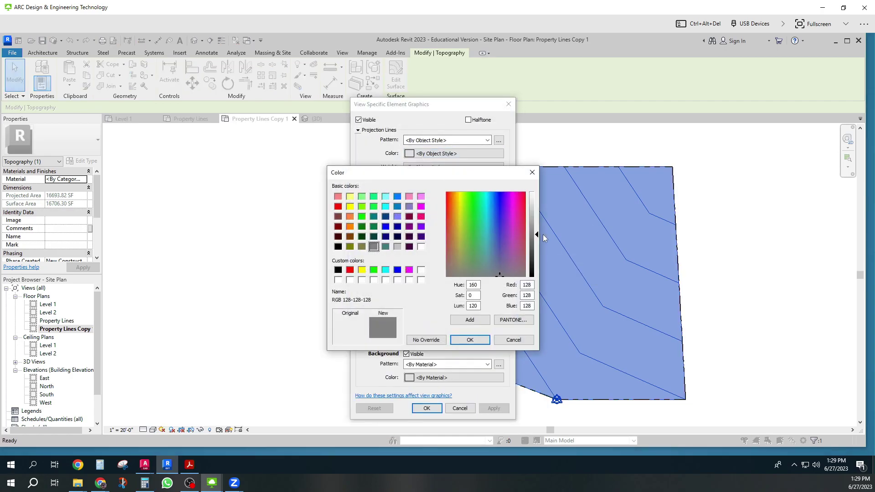
left_click_drag(537, 234, 537, 207)
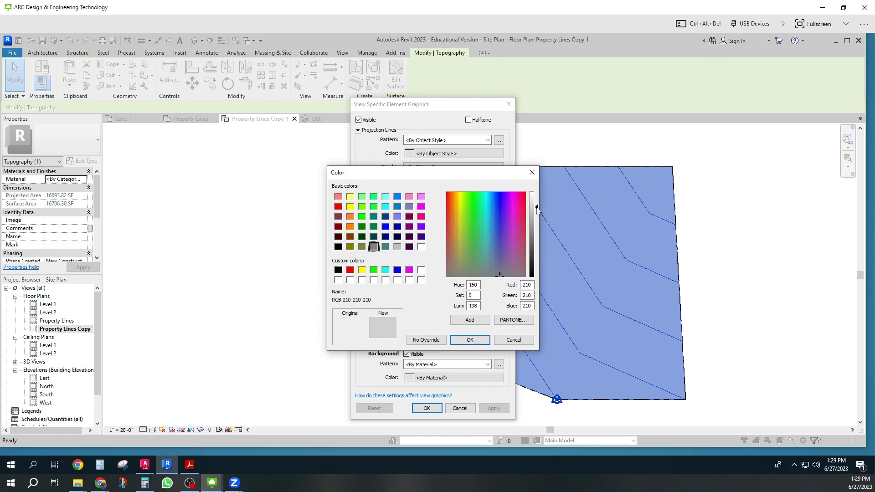
left_click(479, 340)
left_click(489, 409)
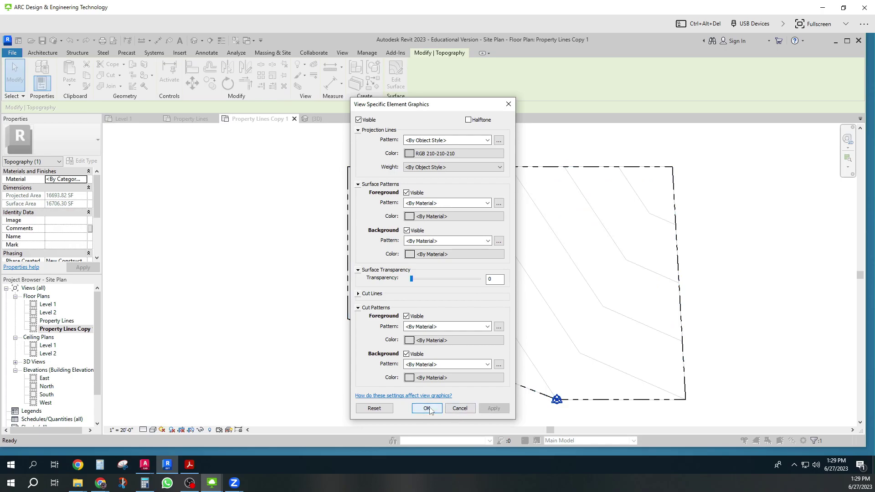
left_click(427, 408)
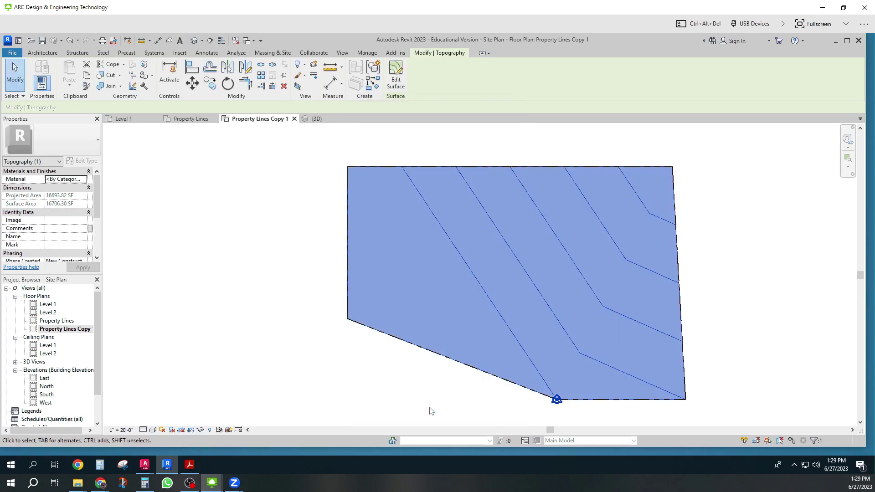
key("Escape")
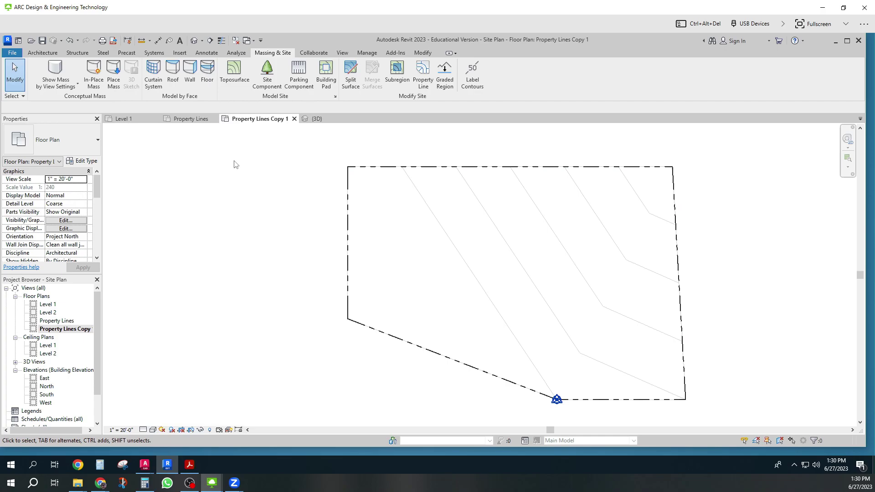
Place a 0'-0" spot elevation at the top-right property corner
left_click(207, 53)
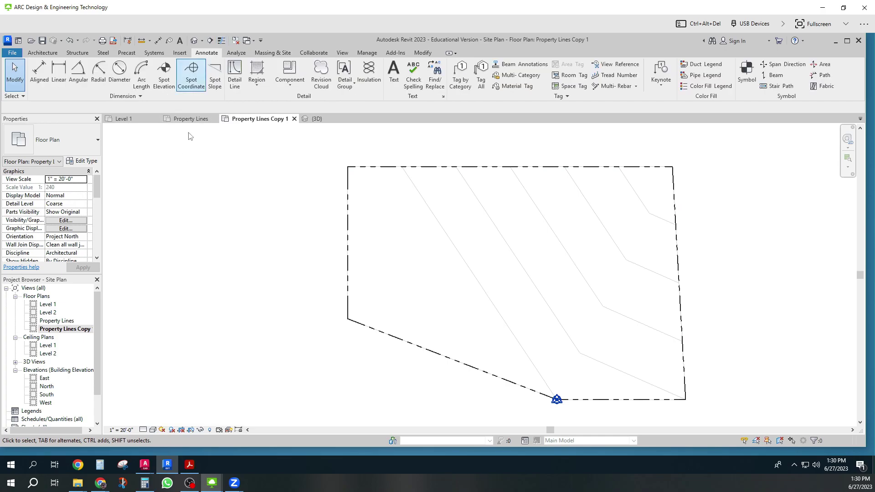
left_click(165, 73)
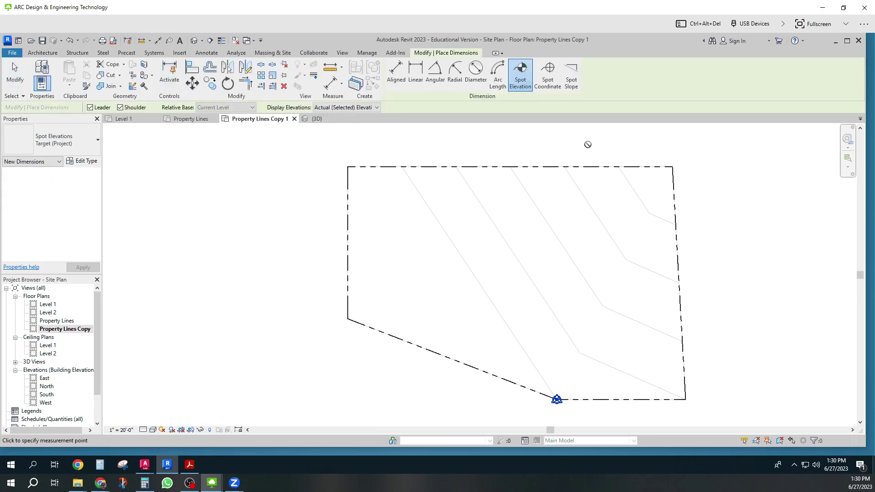
left_click(671, 167)
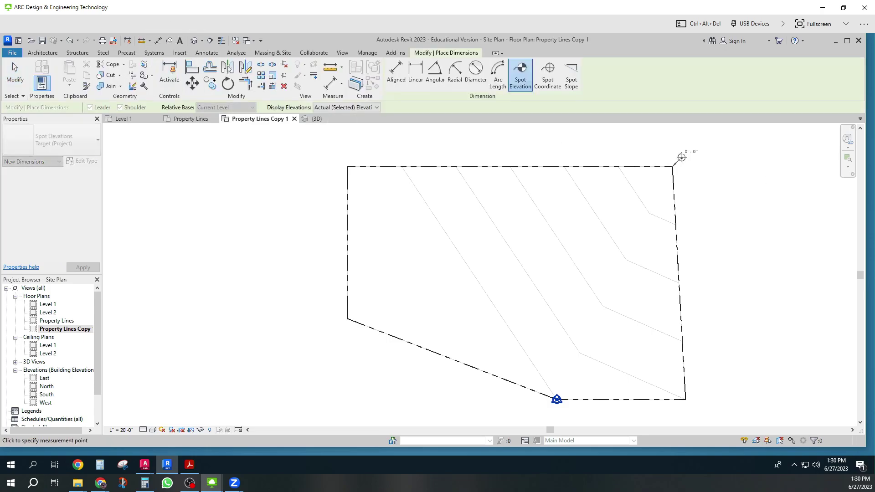
key("Escape")
key("Escape")
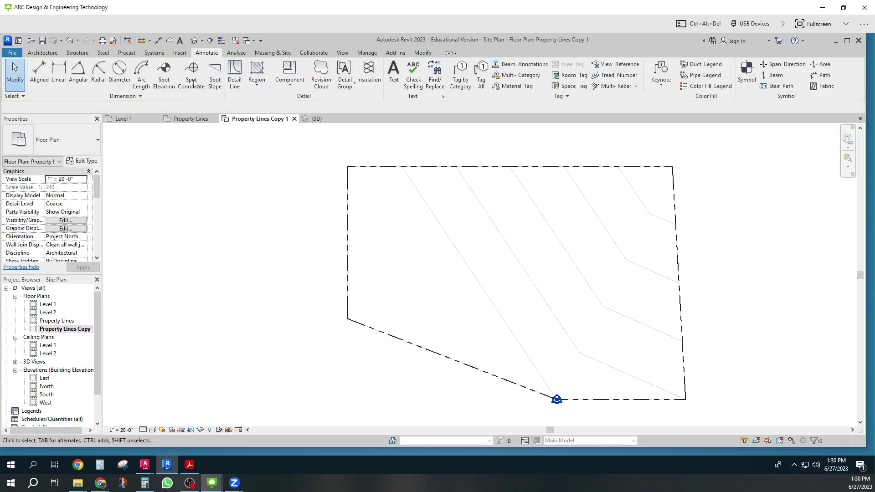
left_click(165, 73)
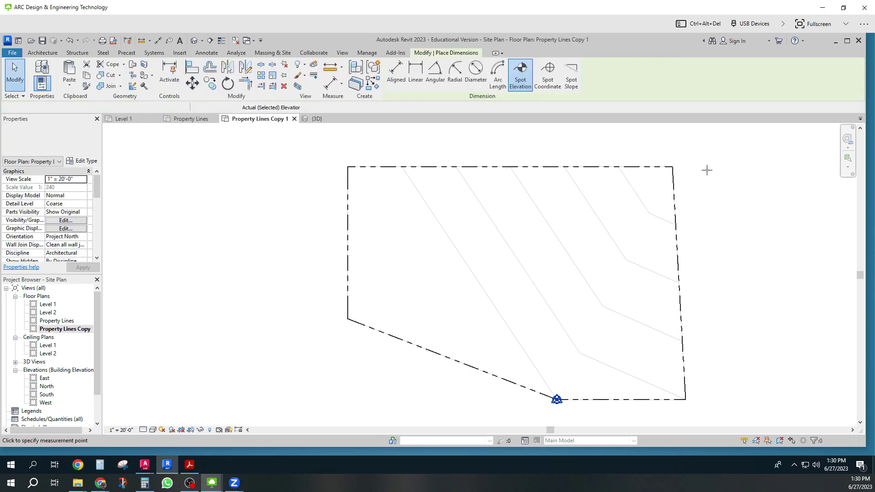
left_click(673, 166)
left_click(670, 164)
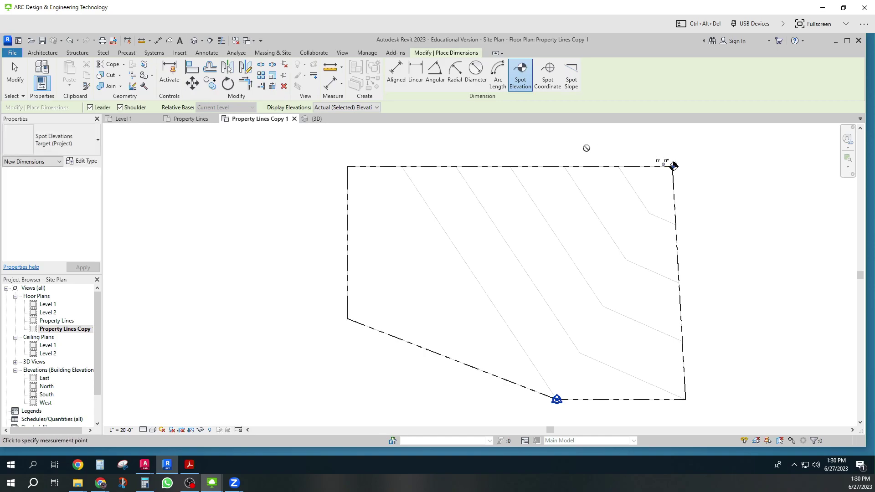
Add spot elevations at the top-left (6'-0") and lower-left (5'-0") corners
left_click(348, 167)
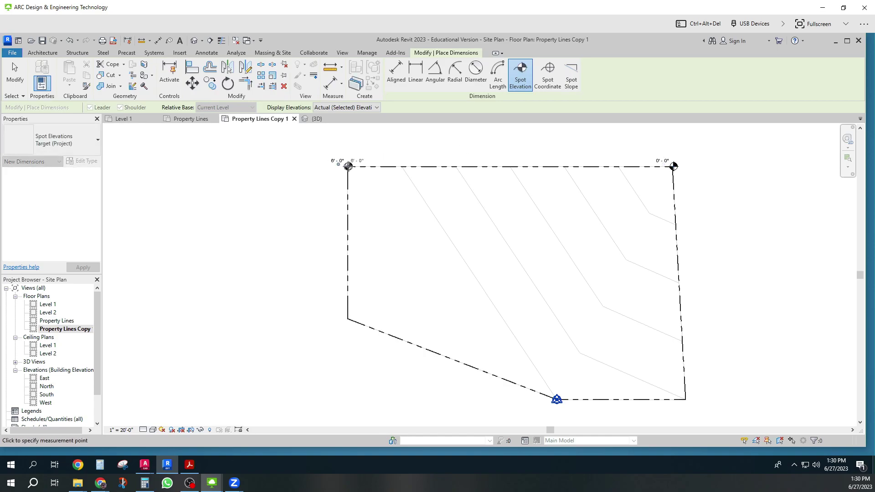
left_click(346, 164)
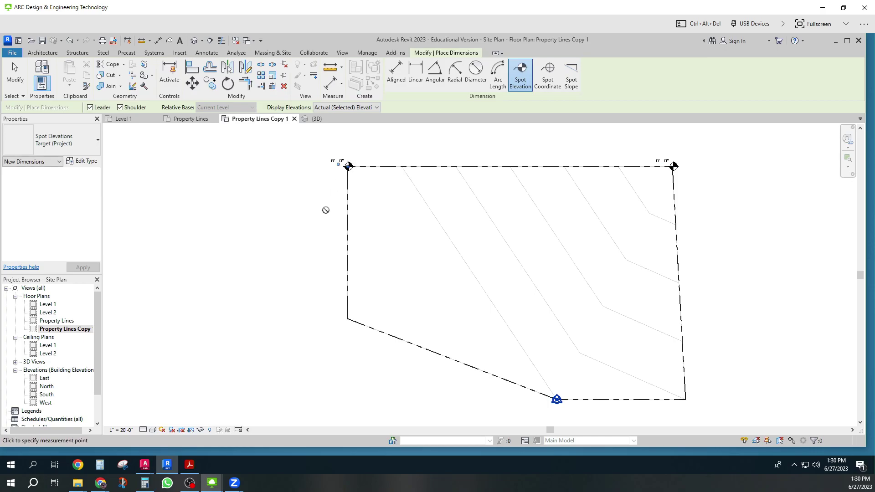
left_click(348, 319)
left_click(351, 316)
scroll(557, 399, "up", 3)
scroll(553, 396, "up", 2)
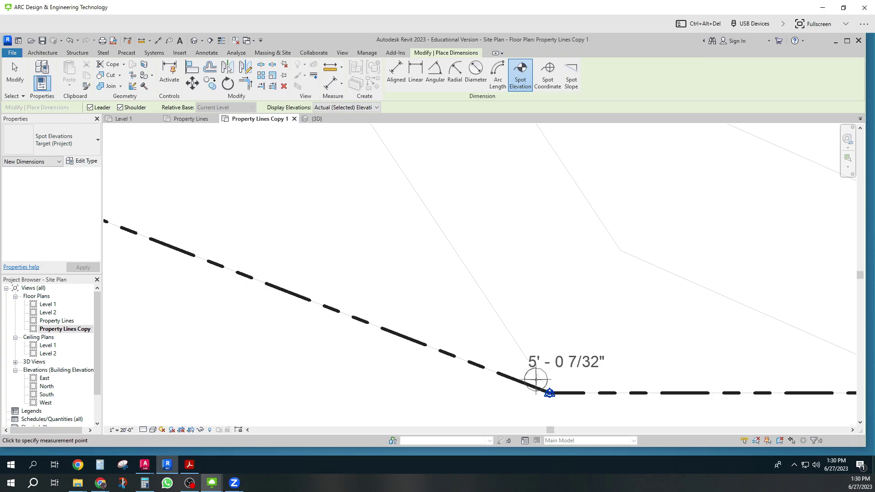
Hide the property lines at the bottom corner in this view, then undo the hide
key("Escape")
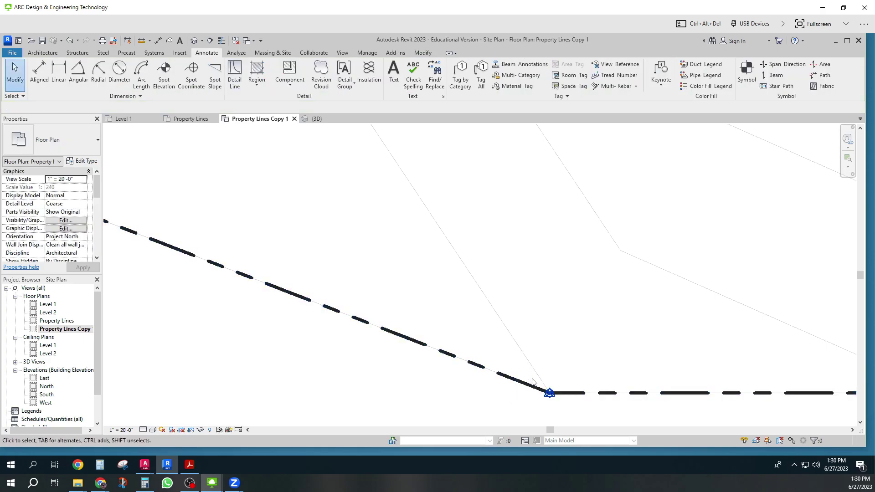
left_click_drag(528, 372, 557, 409)
left_click(549, 393)
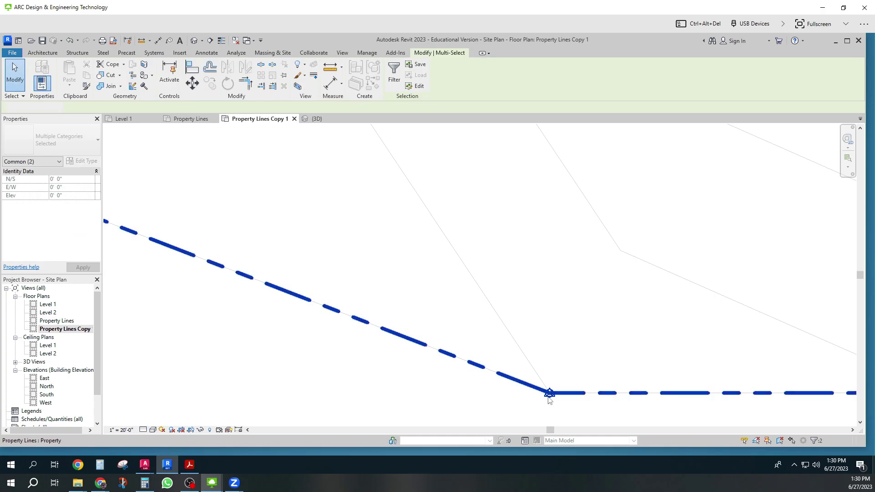
right_click(548, 397)
mouse_move(586, 226)
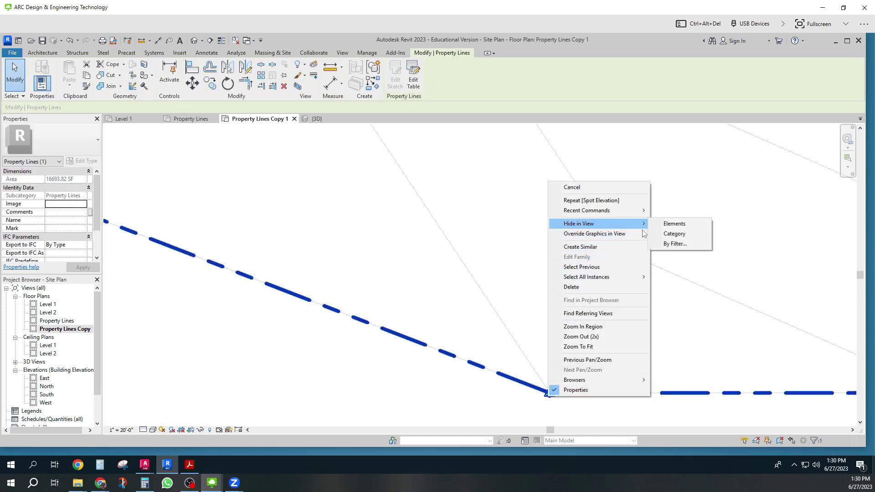
left_click(675, 225)
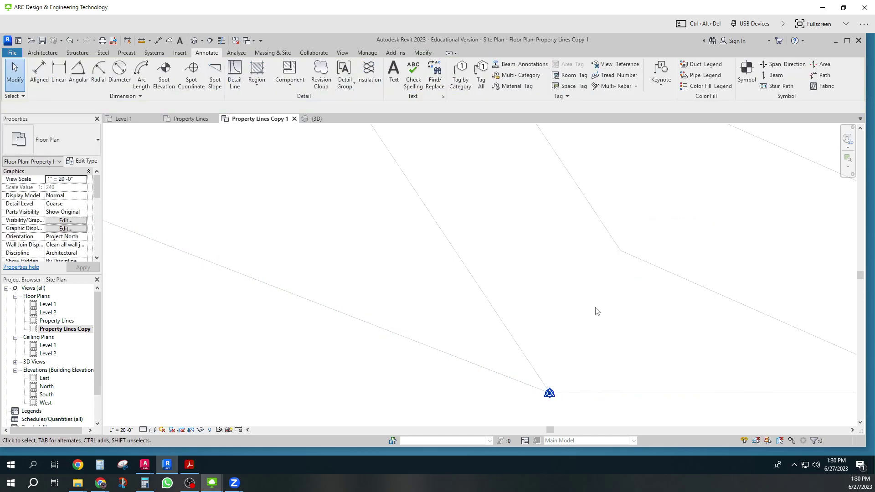
key("ctrl+z")
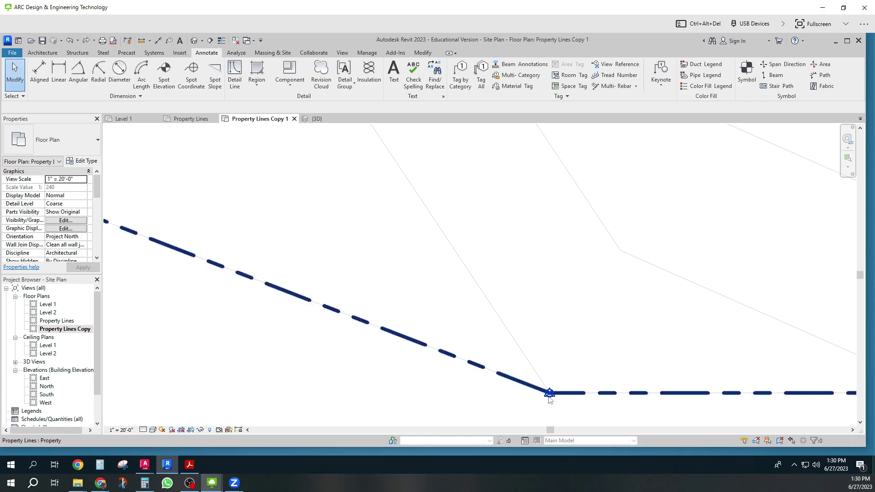
Window-select the two point markers at the bottom corner and bring up their context menu
left_click_drag(514, 355, 578, 426)
right_click(545, 400)
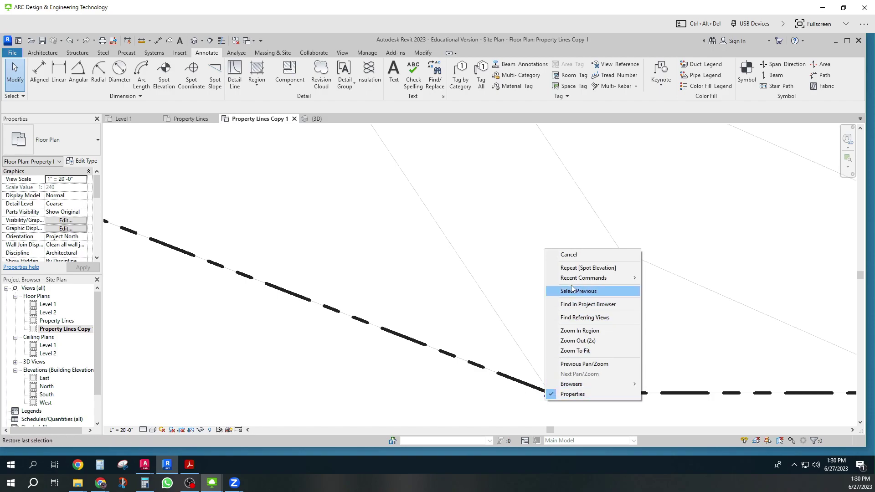
left_click(490, 400)
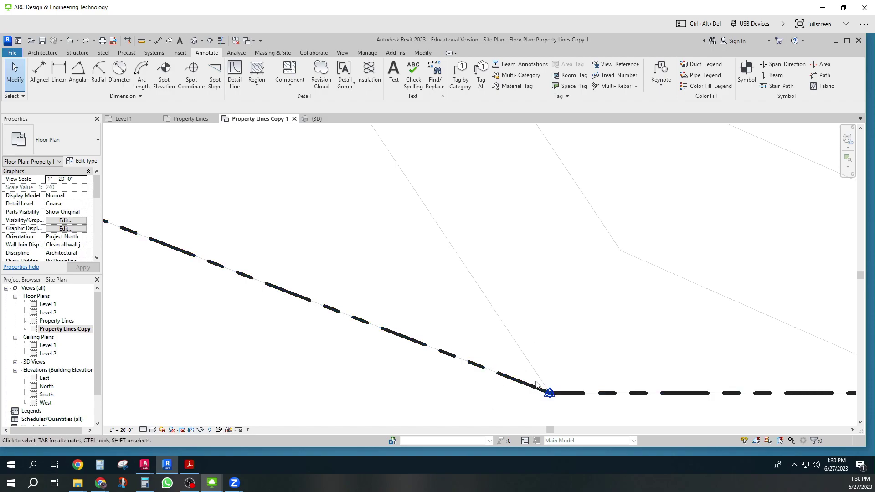
left_click_drag(526, 371, 564, 411)
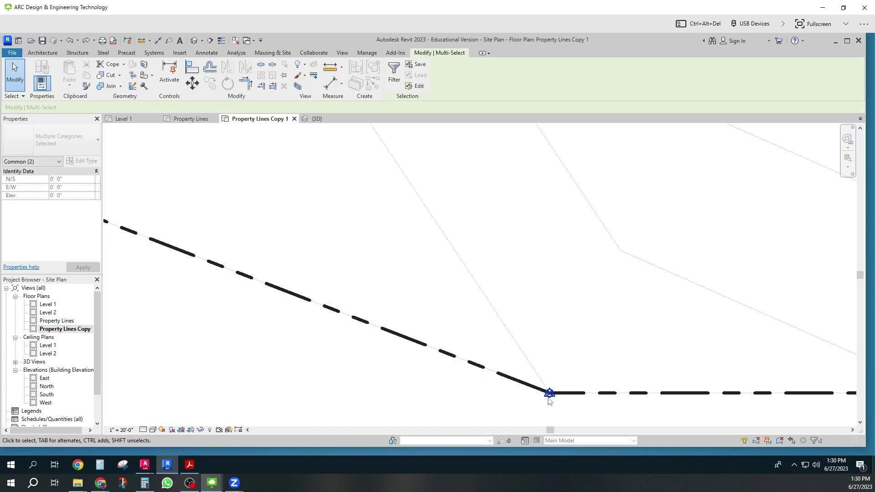
right_click(549, 398)
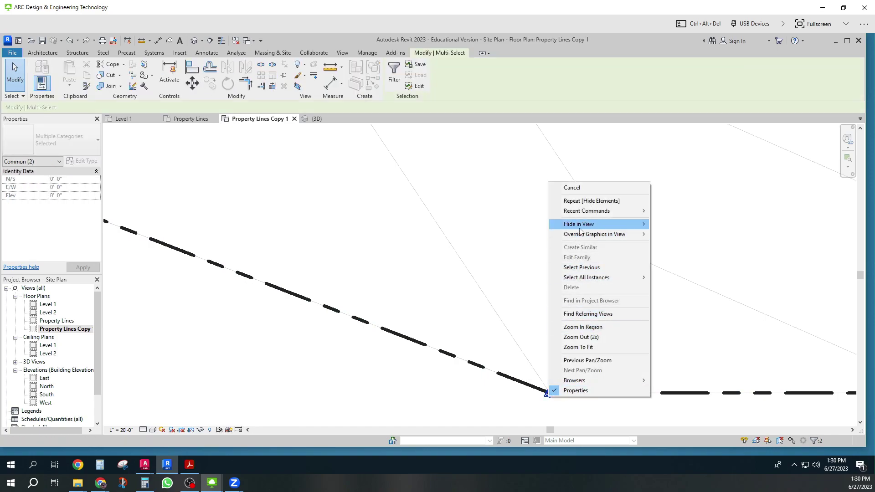
Hide the bottom-corner point markers in this view
mouse_move(638, 224)
left_click(672, 224)
scroll(619, 290, "down", 3)
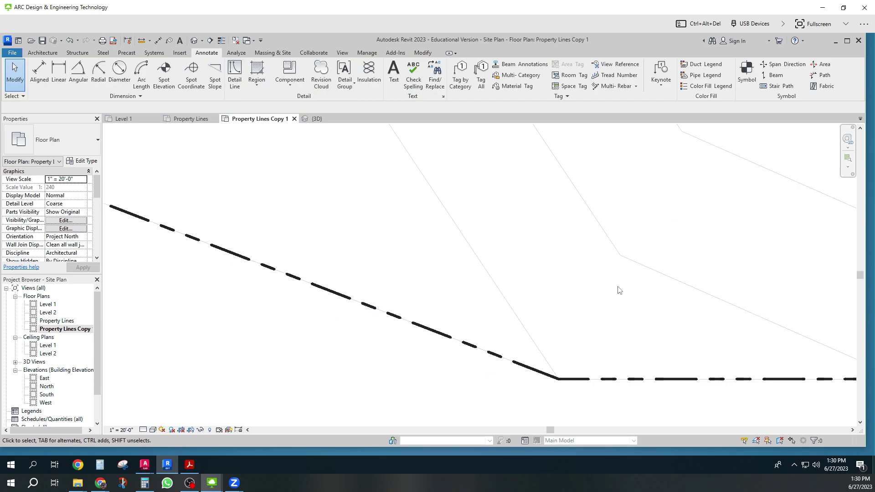
scroll(620, 290, "down", 1)
Add 5'-0" and 4'-0" spot elevations at the bottom and bottom-right corners
left_click(164, 75)
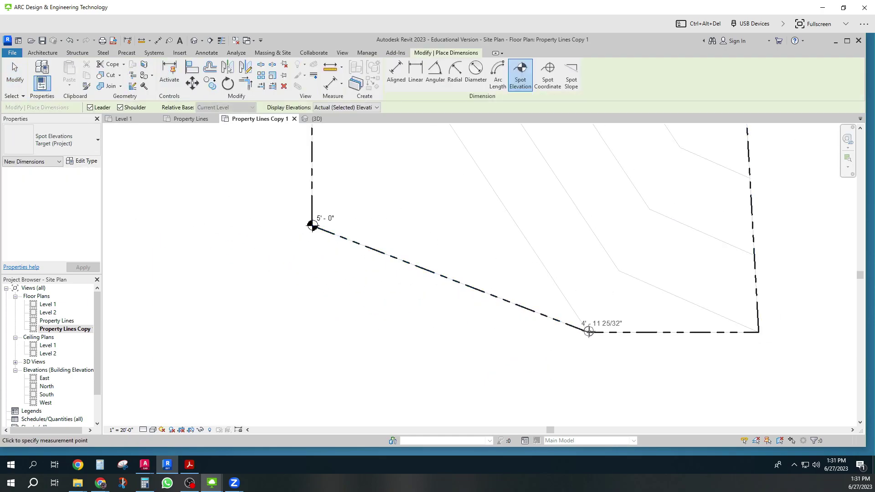
scroll(587, 331, "up", 1)
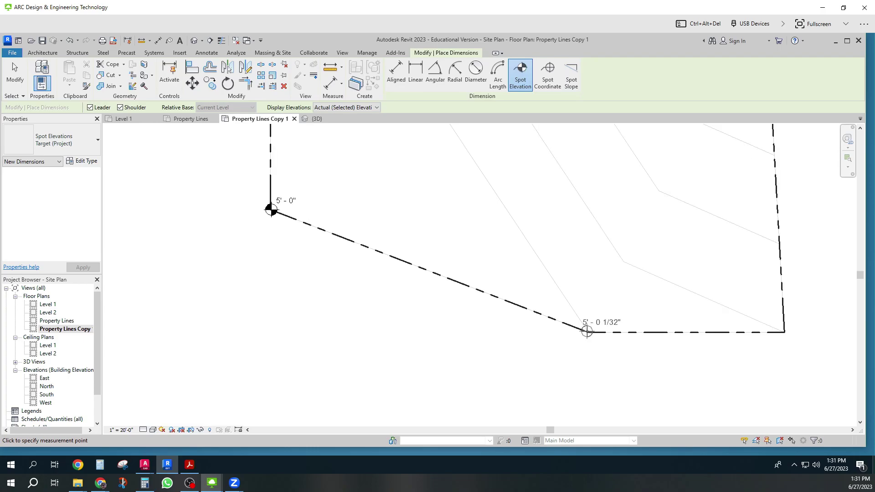
scroll(588, 331, "up", 2)
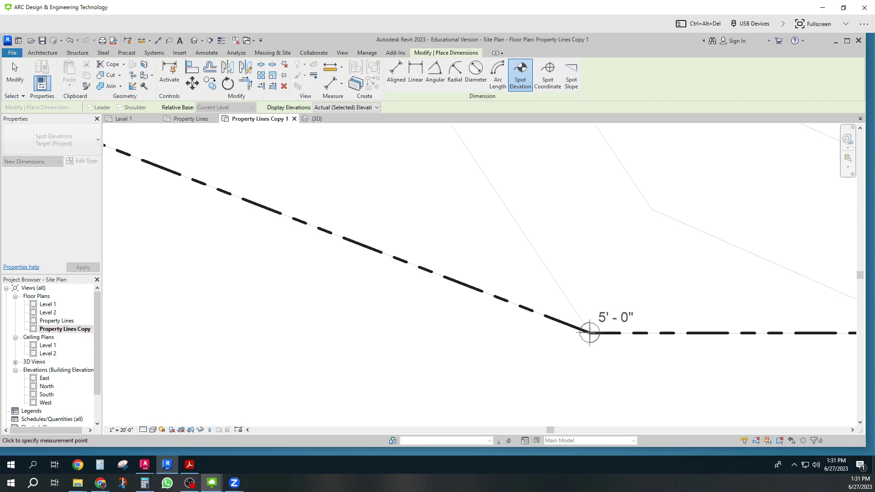
left_click(590, 333)
scroll(589, 333, "down", 2)
middle_click_drag(688, 338, 485, 344)
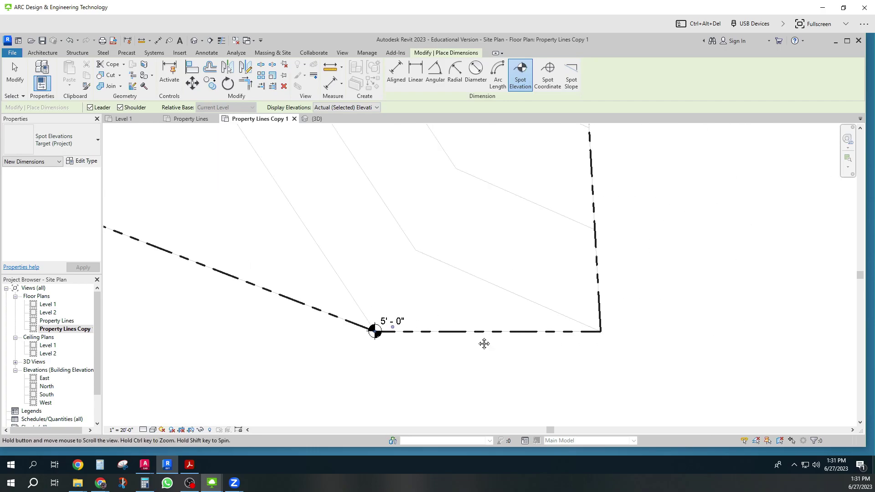
left_click(600, 332)
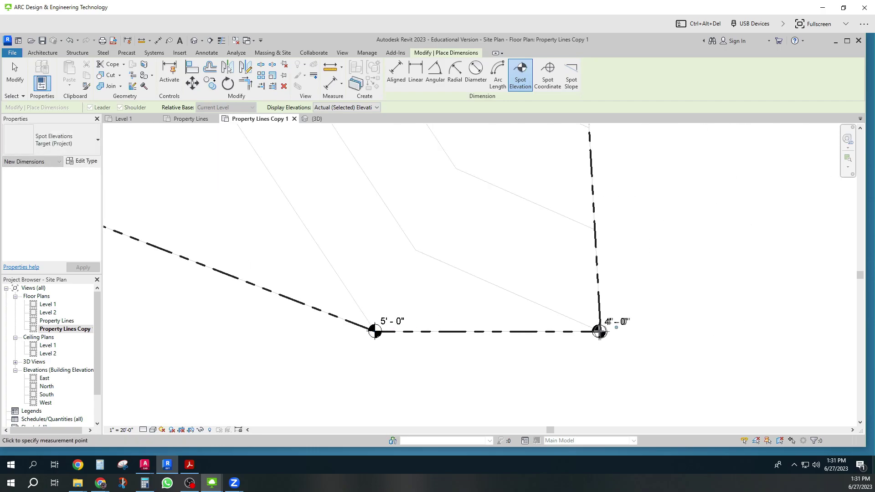
scroll(572, 363, "down", 2)
scroll(573, 352, "down", 2)
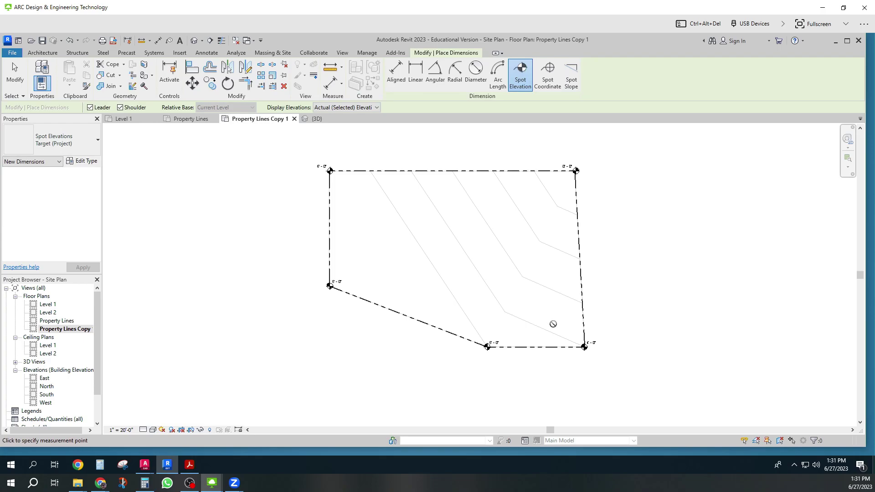
middle_click_drag(554, 319, 577, 332)
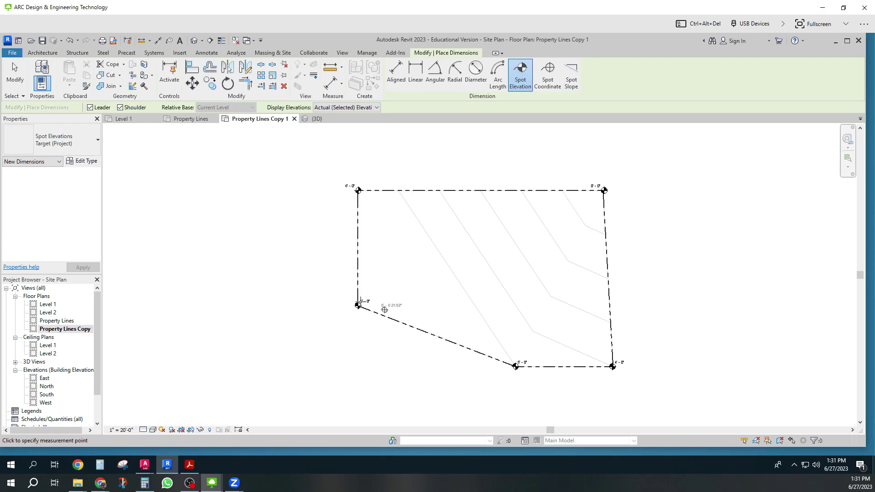
key("Escape")
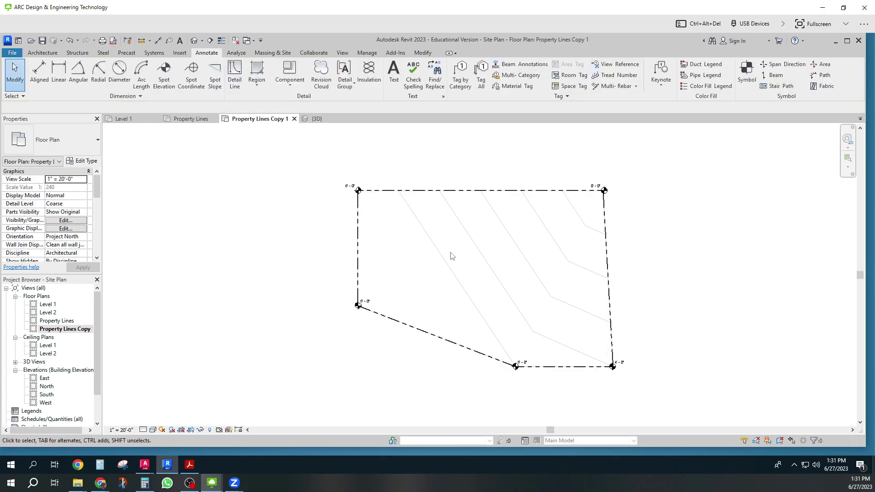
Label the contours along a line drawn across them, then open the Property Lines view
left_click(269, 53)
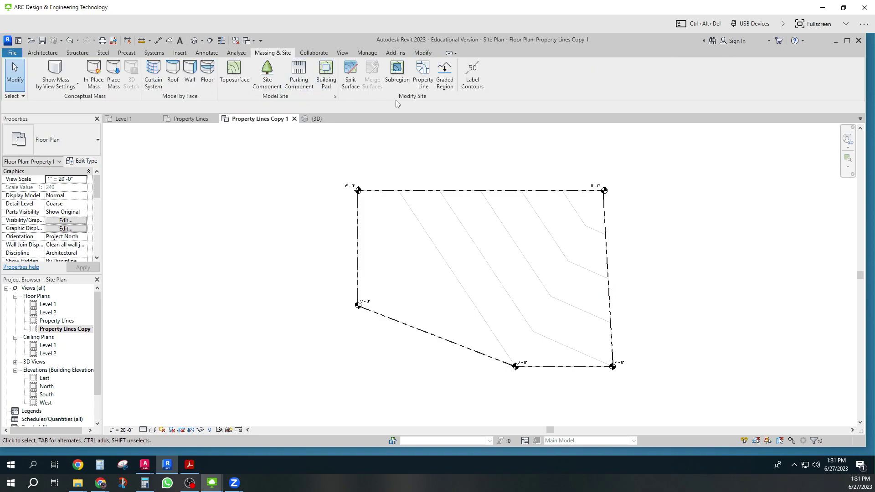
left_click(474, 71)
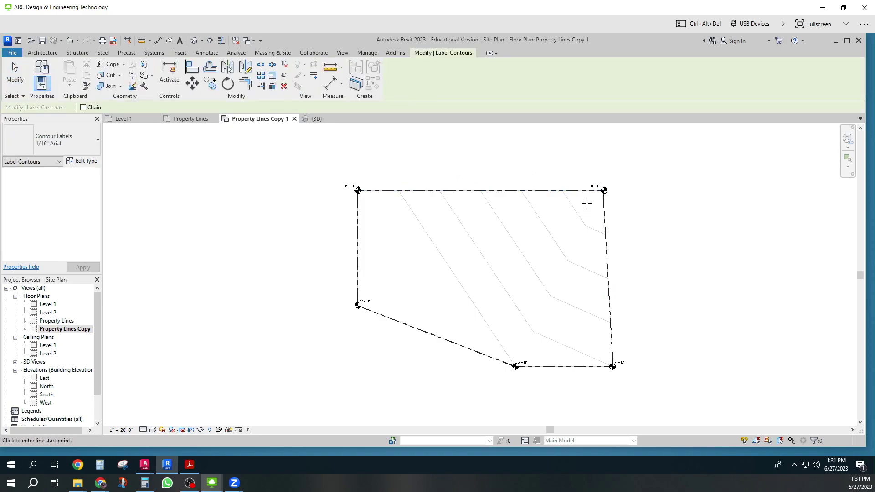
left_click(587, 203)
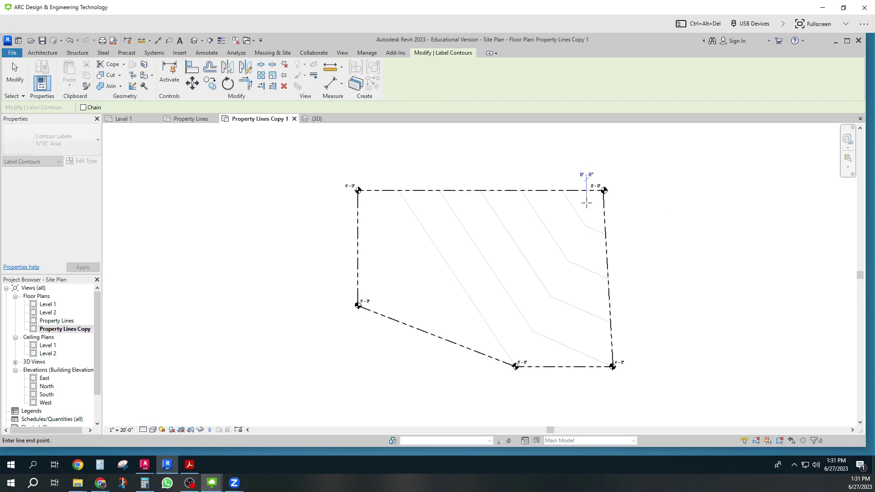
left_click(458, 296)
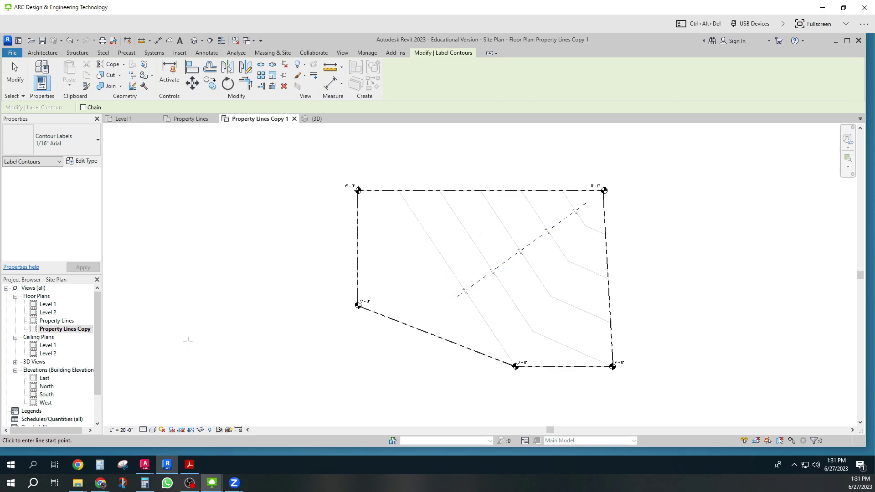
double_click(66, 322)
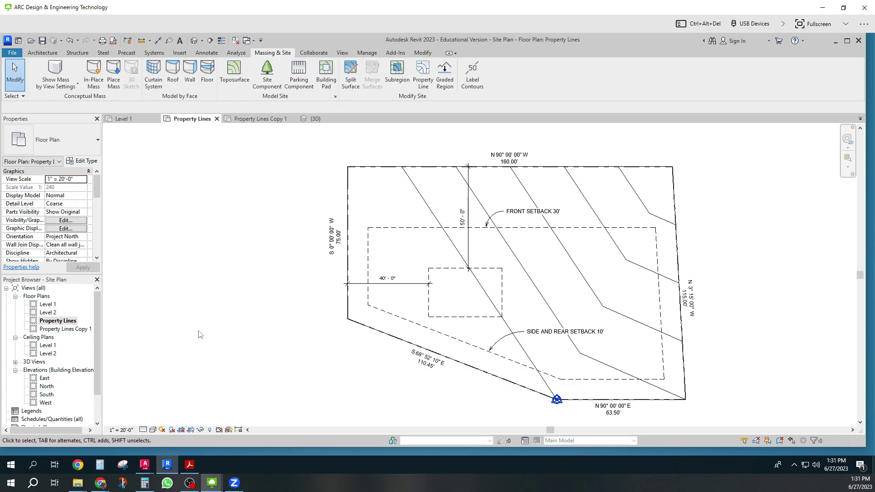
Hide the toposurface in the Property Lines view and switch back to Property Lines Copy 1
right_click(428, 209)
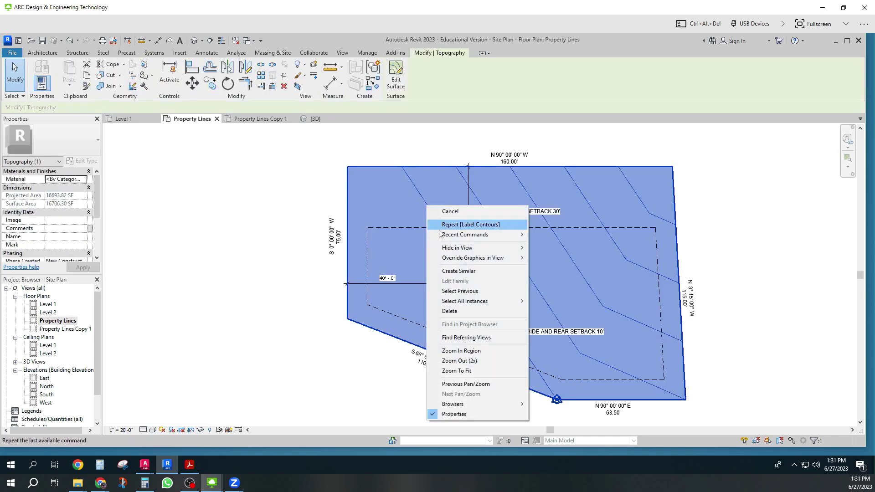
mouse_move(446, 252)
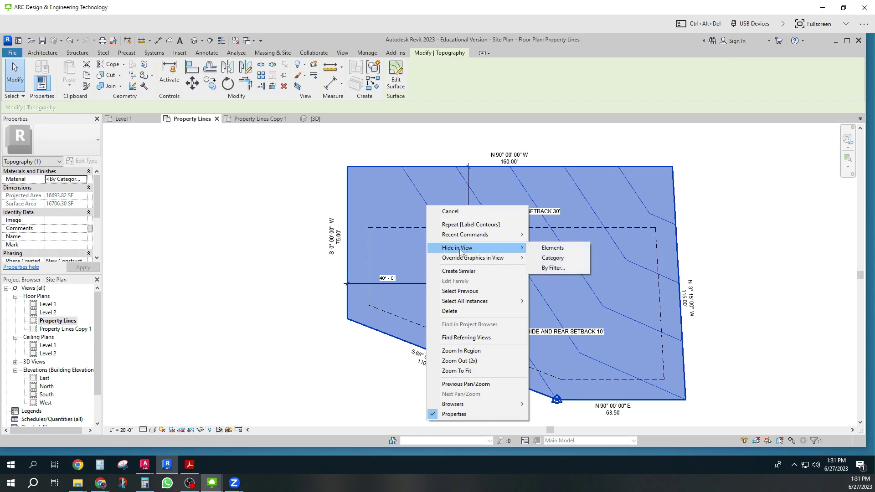
left_click(551, 253)
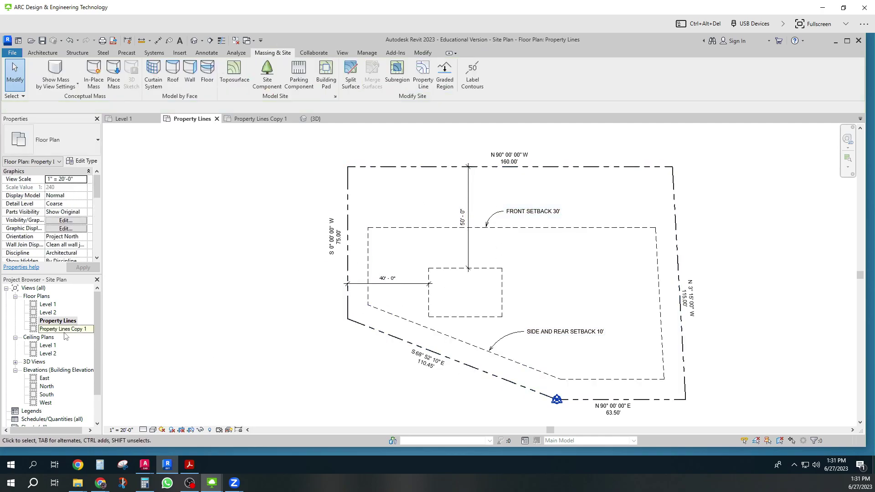
double_click(67, 332)
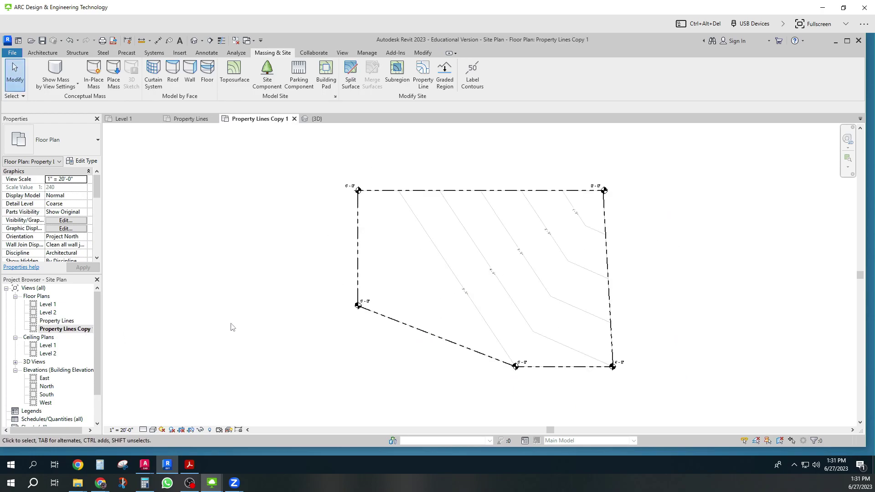
Return to the Property Lines view, hide the toposurface, then undo the hide
double_click(58, 322)
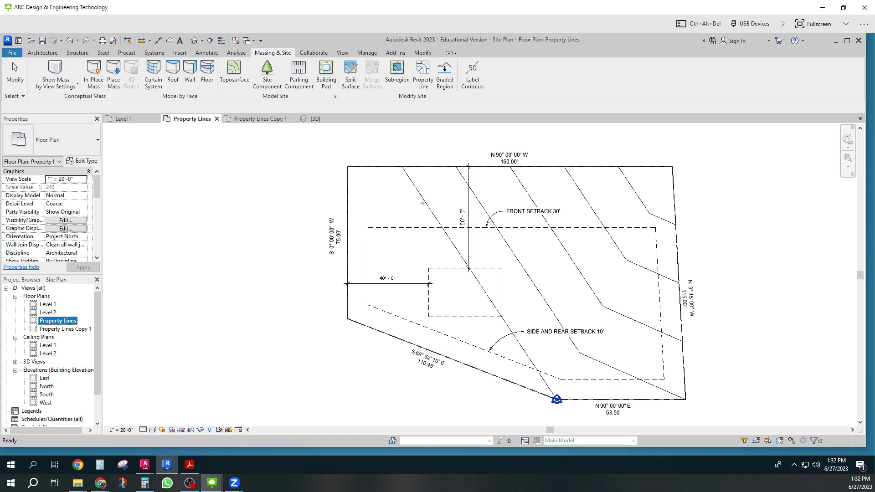
left_click(423, 201)
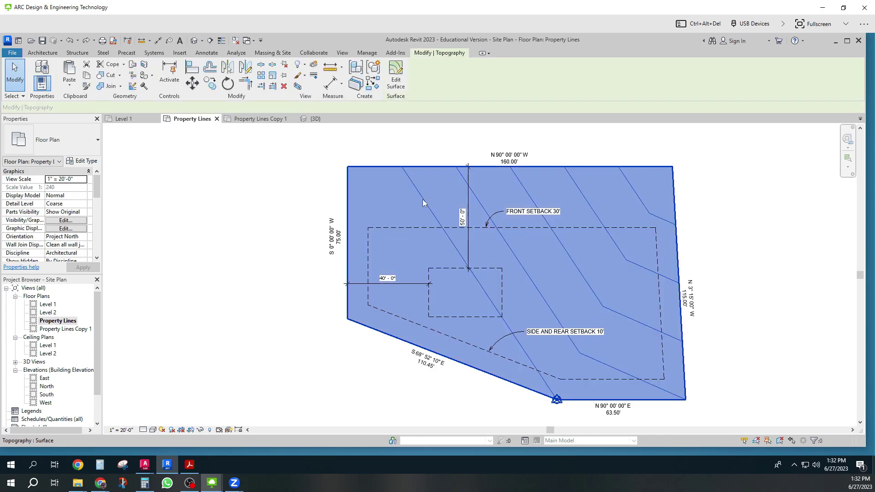
right_click(423, 199)
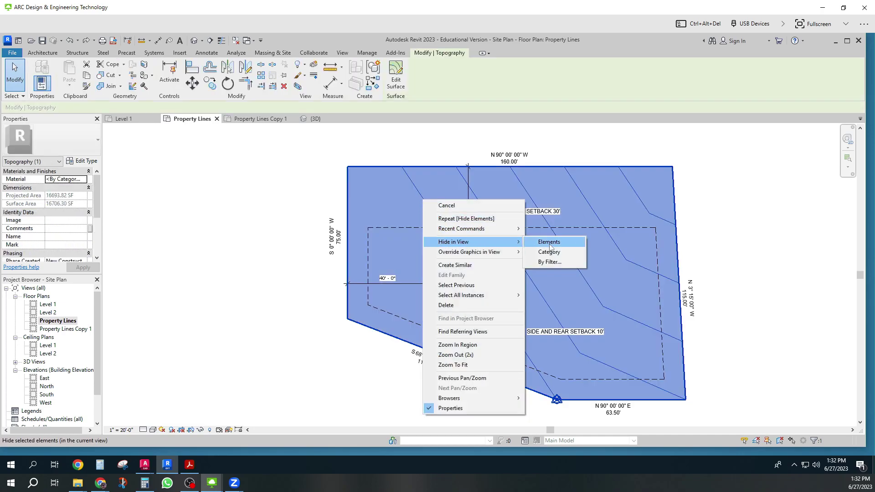
left_click(550, 241)
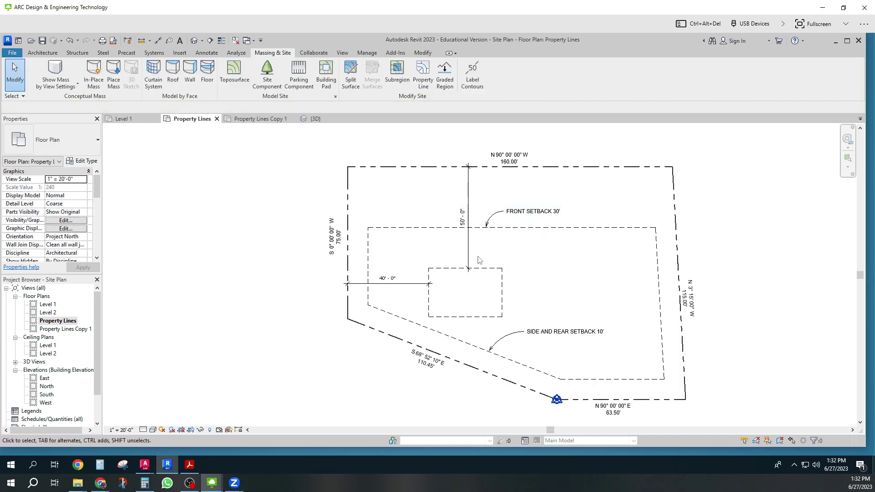
key("ctrl+z")
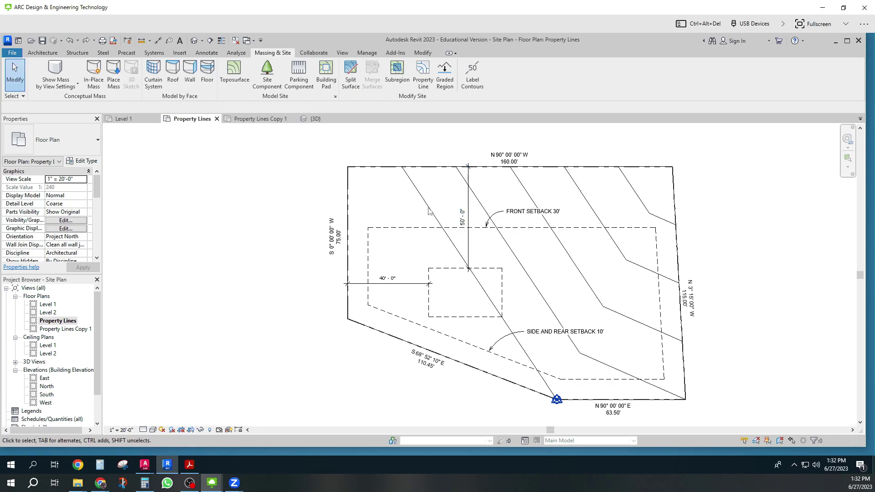
Override the toposurface's projection line colour to near-white RGB 248-248-248 in this view
left_click(429, 208)
right_click(429, 207)
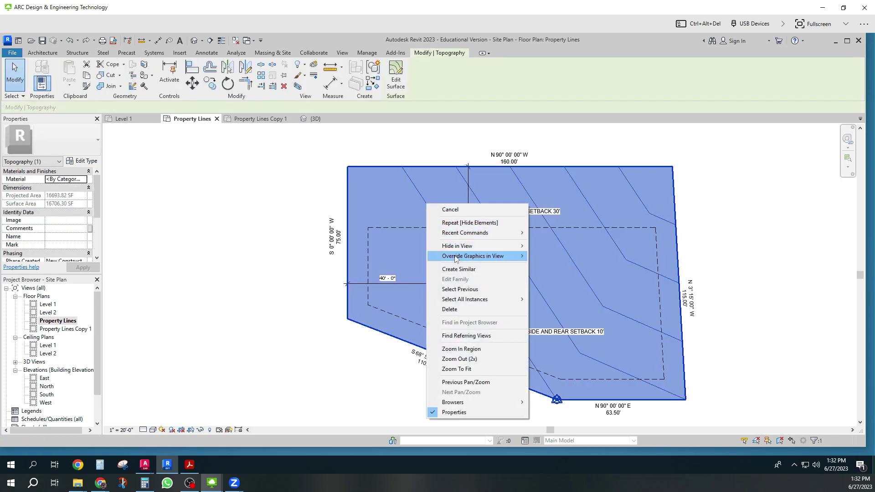
left_click(561, 255)
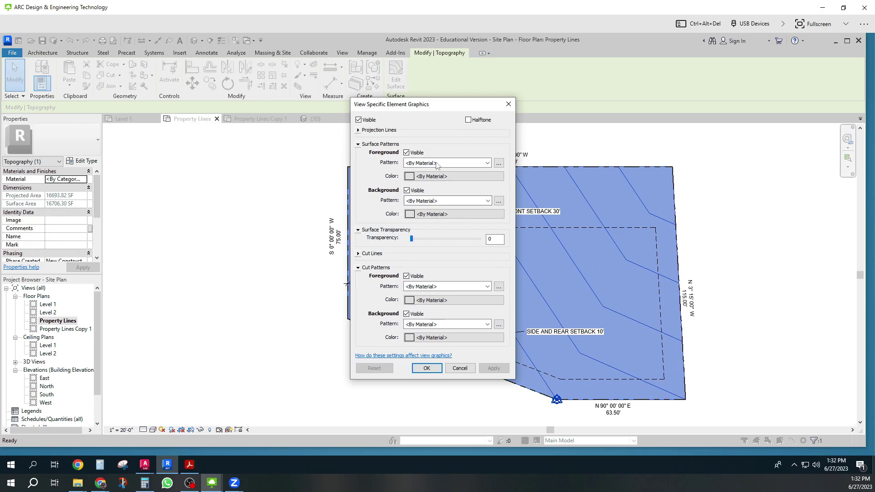
left_click(358, 130)
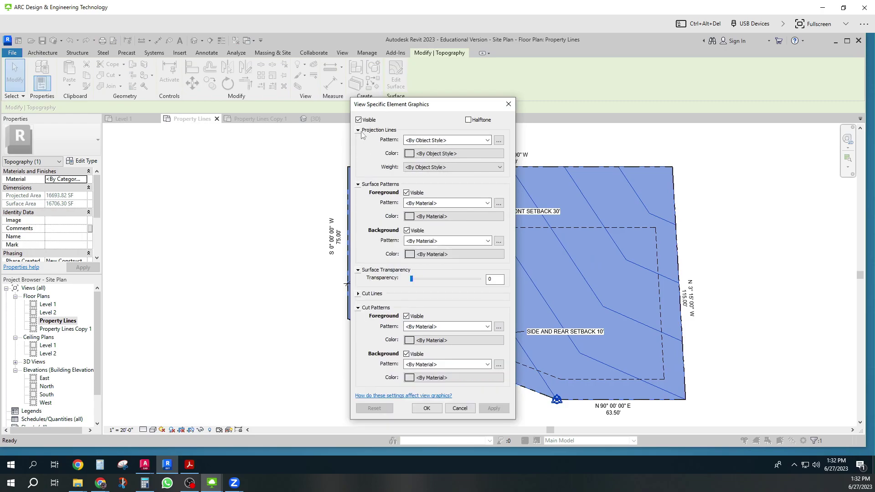
left_click(426, 154)
left_click_drag(538, 237, 536, 199)
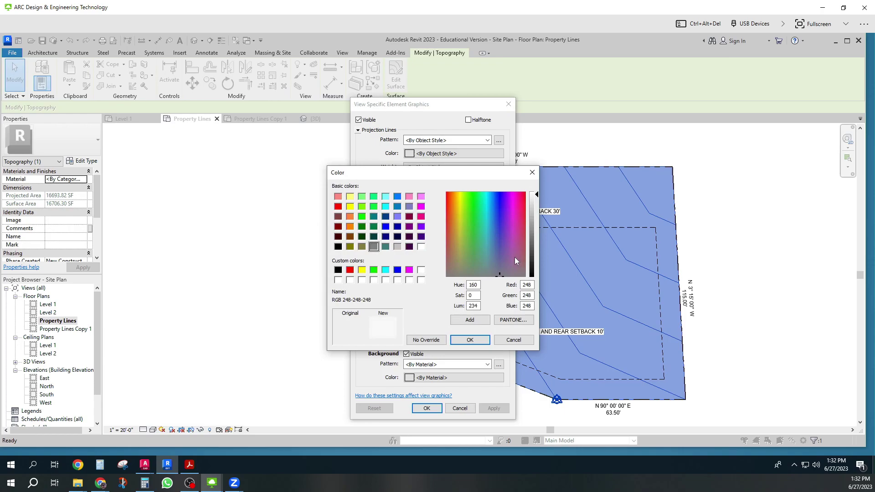
left_click(469, 340)
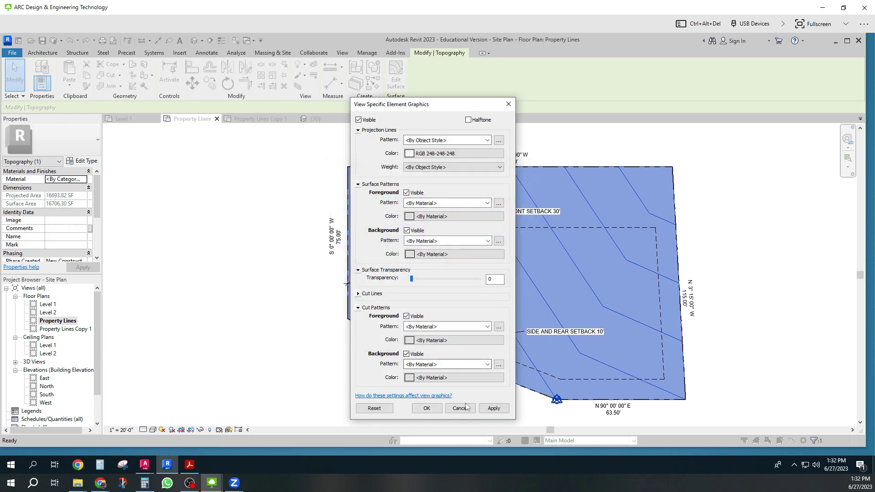
left_click(494, 408)
left_click(426, 408)
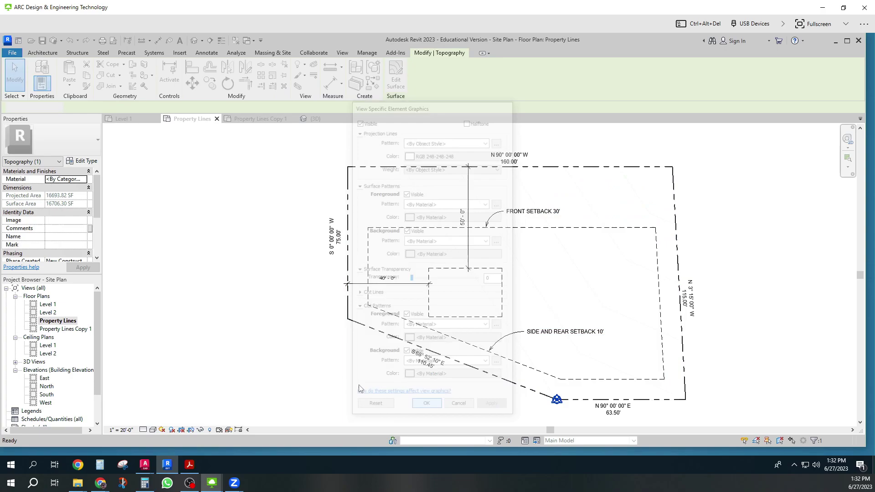
left_click(266, 178)
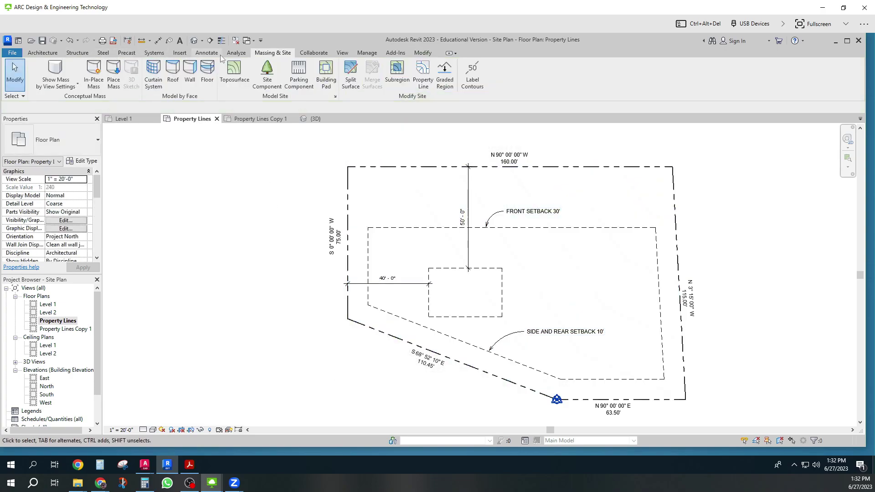
Place spot elevations at the top-left, top-right and bottom-right property corners
left_click(206, 53)
left_click(164, 73)
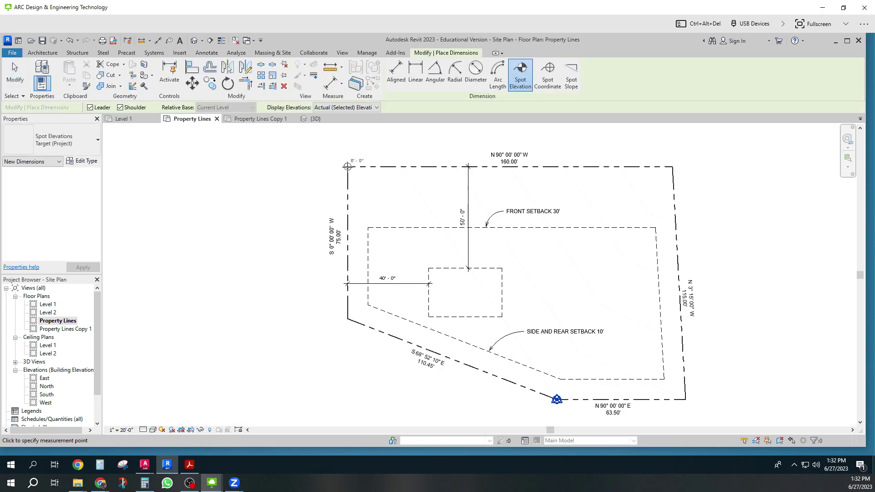
left_click(348, 167)
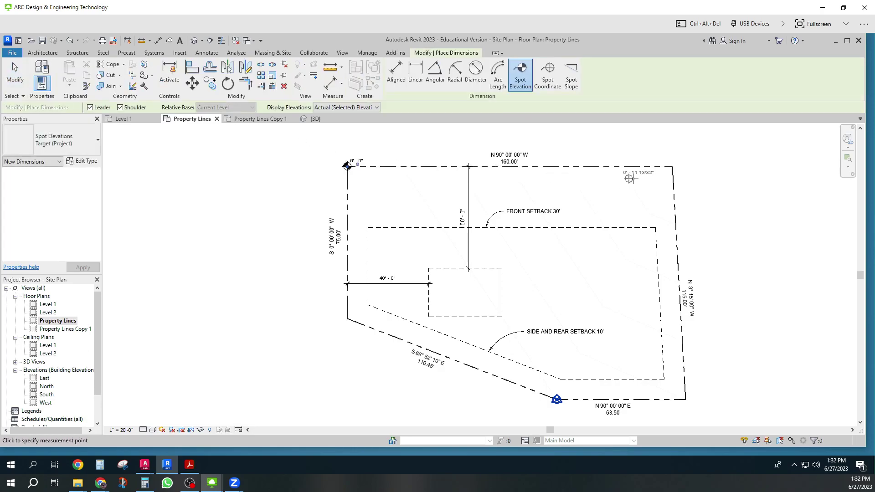
left_click(673, 166)
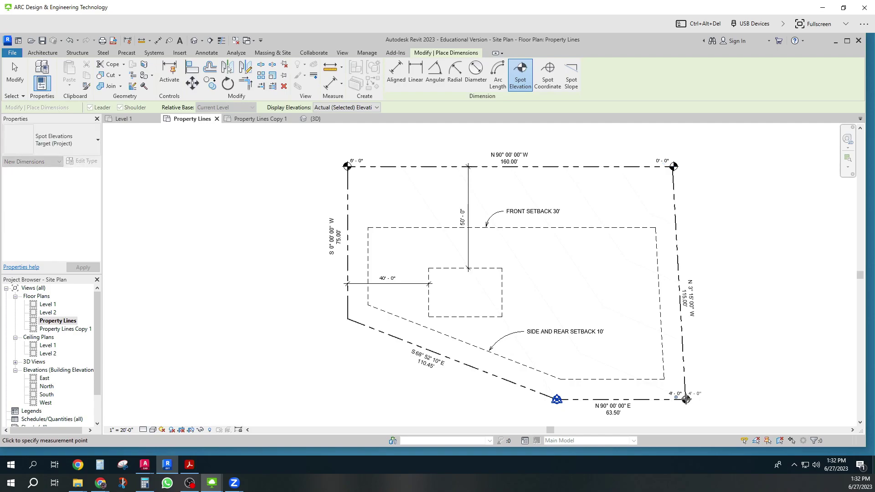
left_click(686, 400)
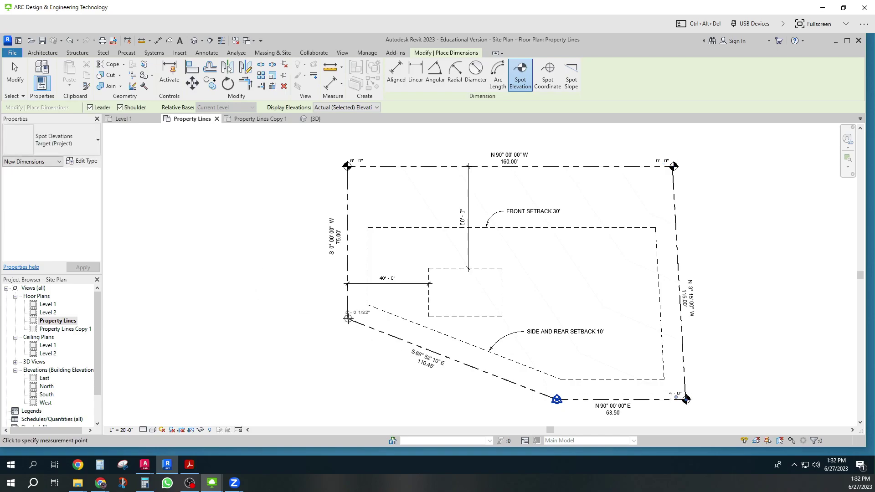
Add spot elevations at the left and bottom property corners and finish placing them
scroll(348, 318, "up", 4)
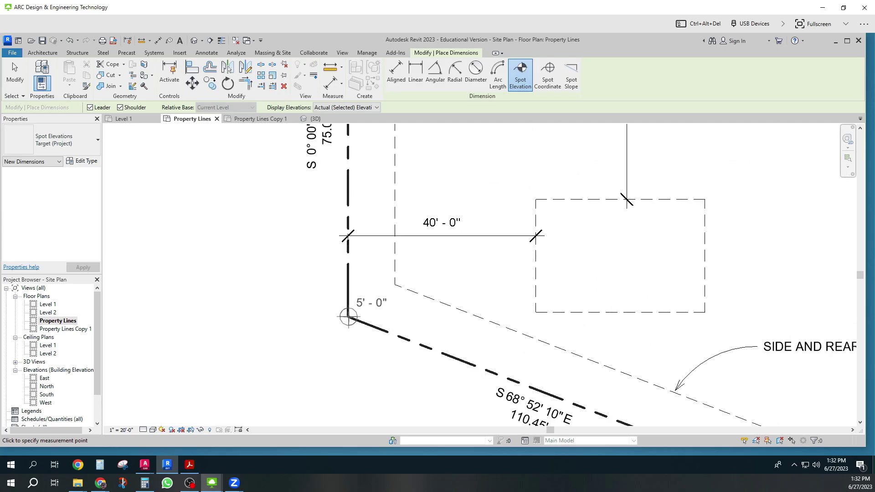
left_click(348, 318)
scroll(348, 317, "down", 4)
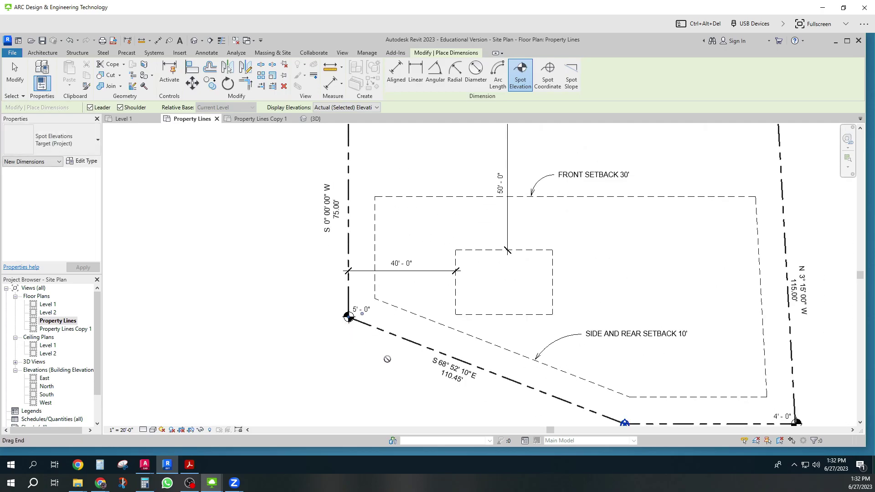
middle_click_drag(624, 423, 511, 374)
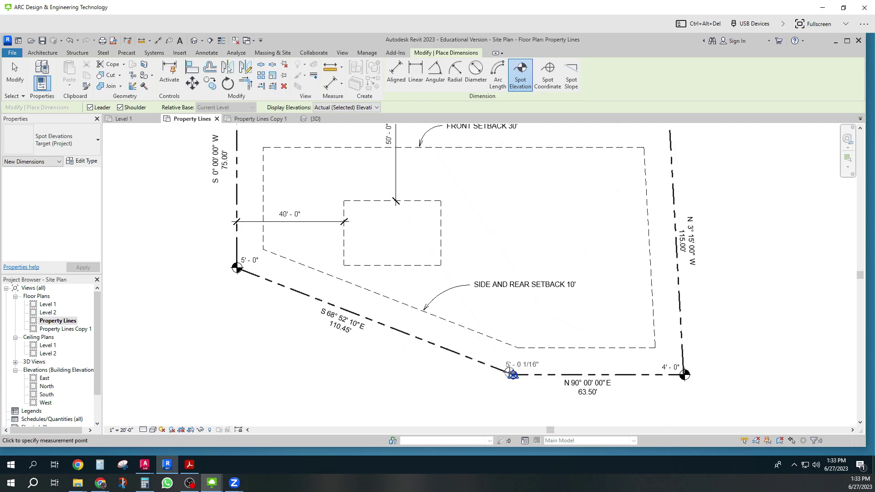
scroll(512, 374, "up", 5)
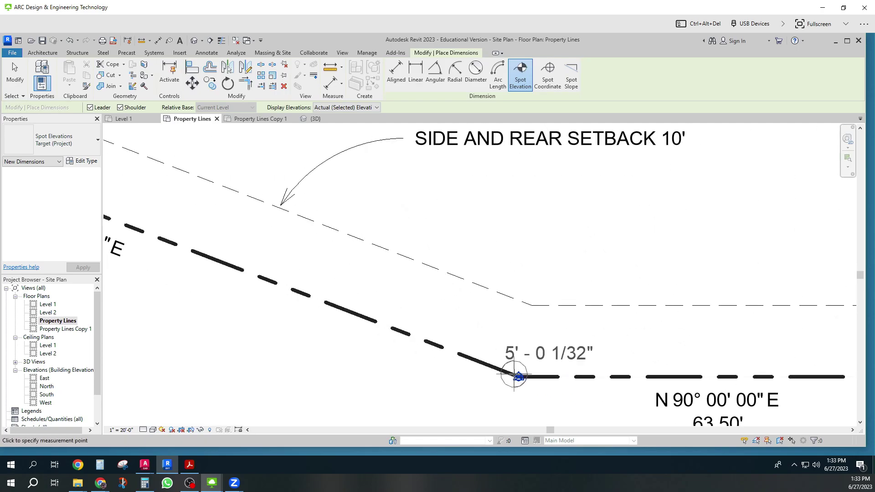
left_click(514, 375)
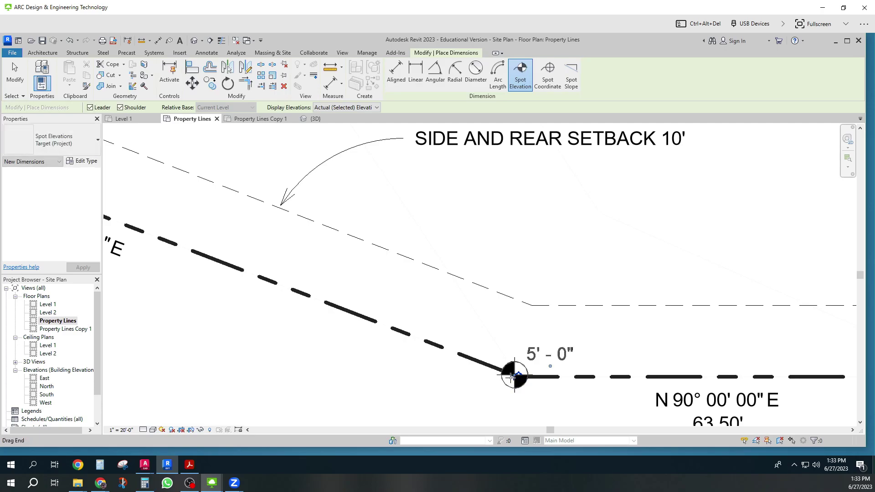
scroll(456, 380, "down", 2)
scroll(456, 380, "down", 2)
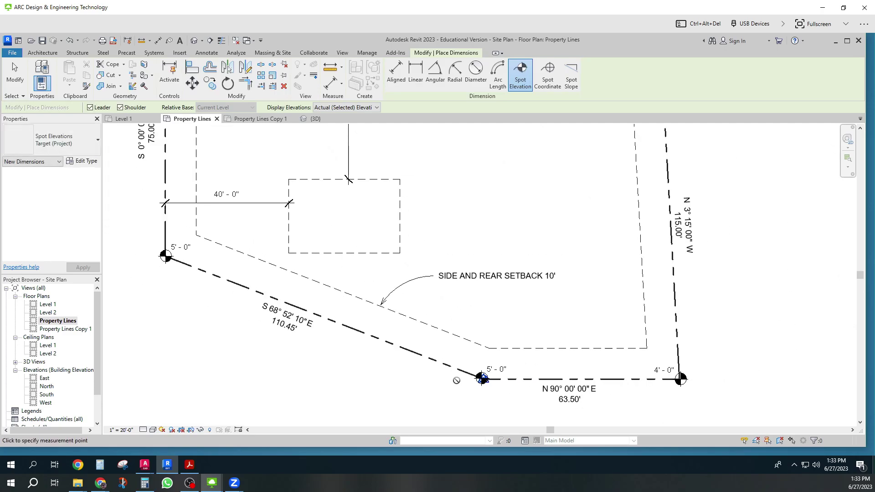
scroll(456, 380, "down", 3)
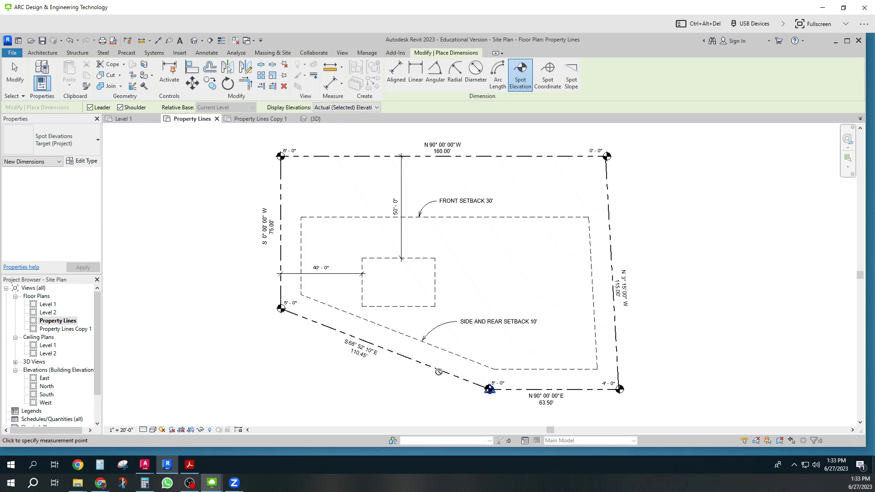
key("Escape")
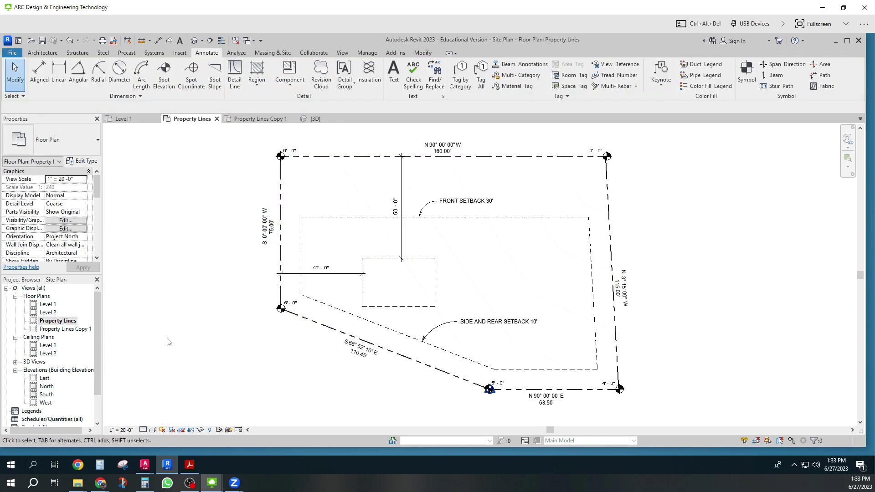
Open the duplicated Property Lines Copy 1 plan view and rename it 'Topo Surface', fixing a typo
double_click(68, 328)
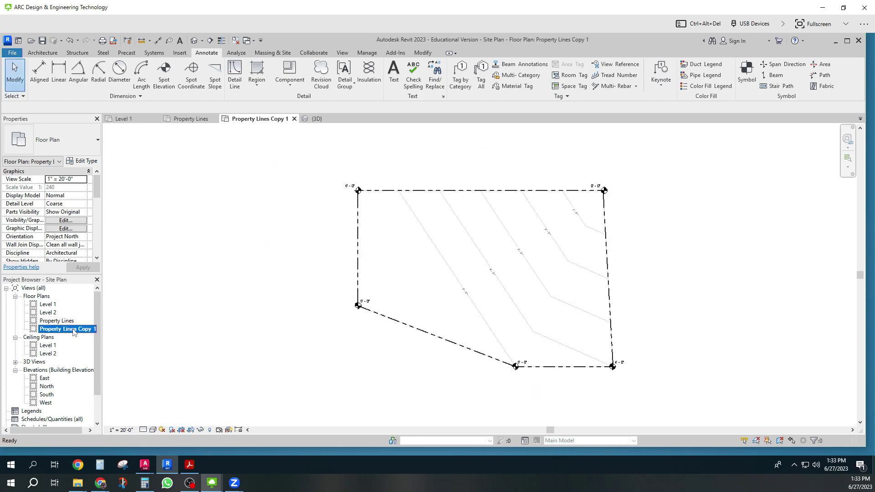
right_click(74, 330)
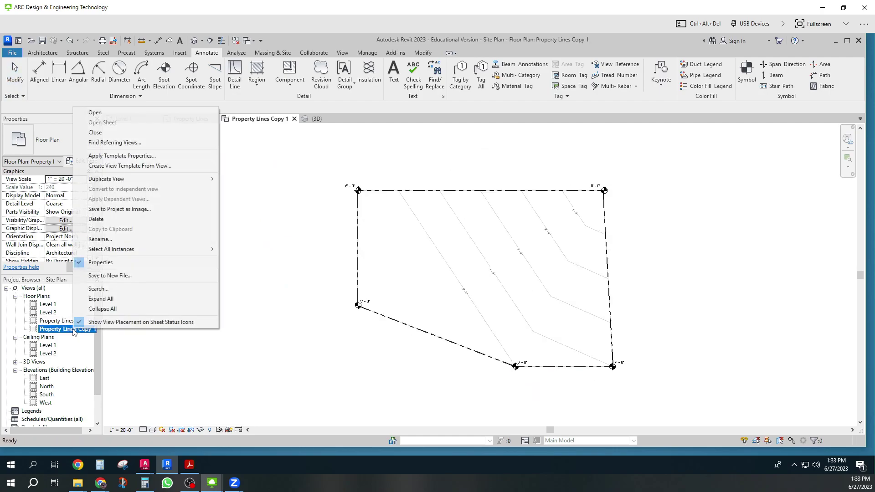
left_click(106, 239)
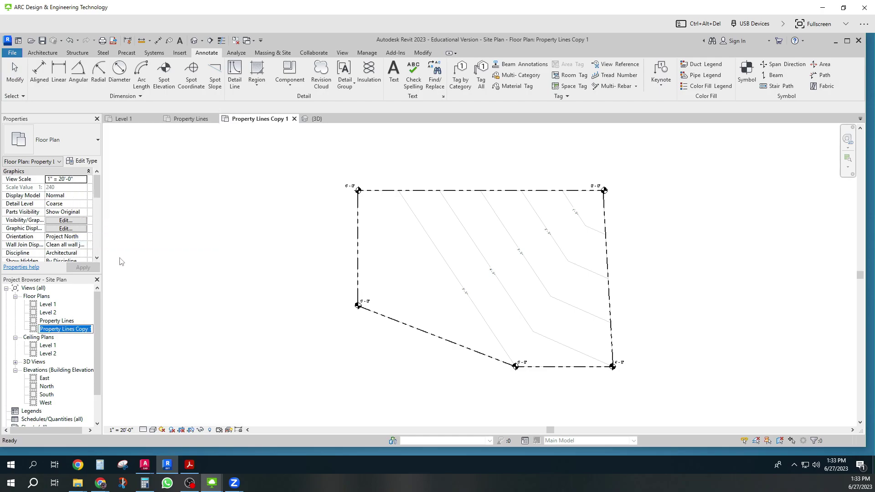
type("tOPO")
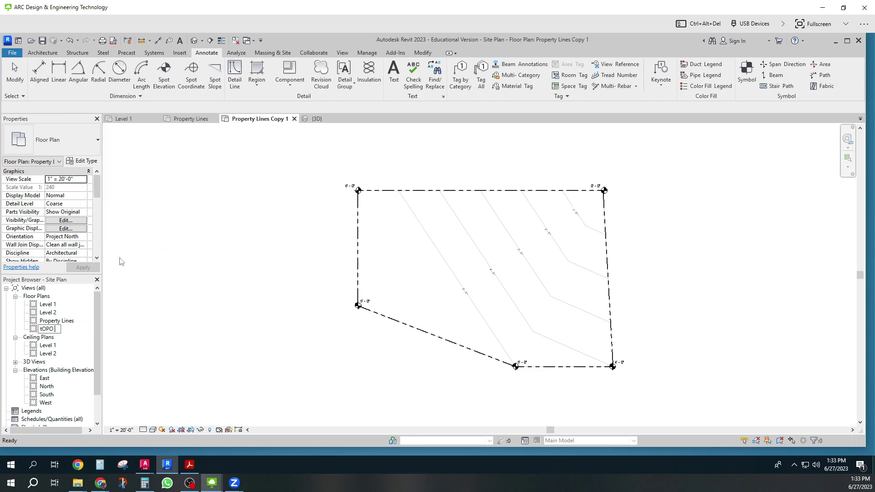
type(" sURVACE")
left_click_drag(79, 329, 26, 332)
type("Topo Surface")
key("Return")
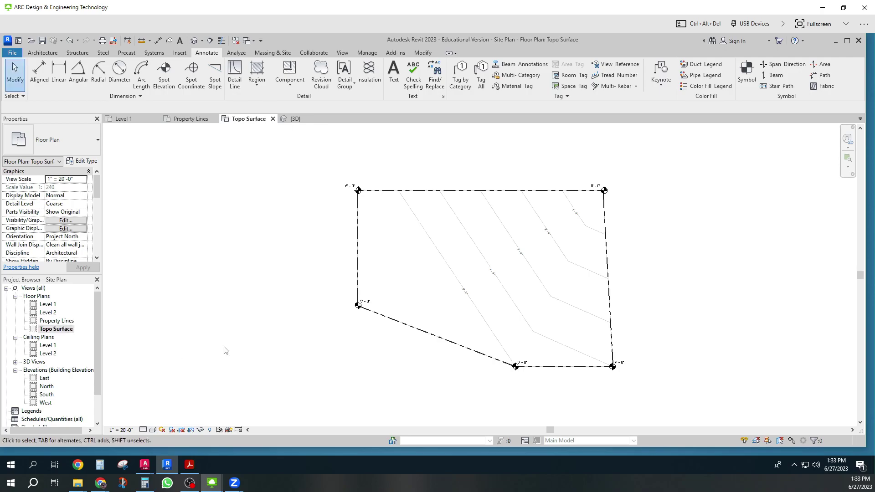